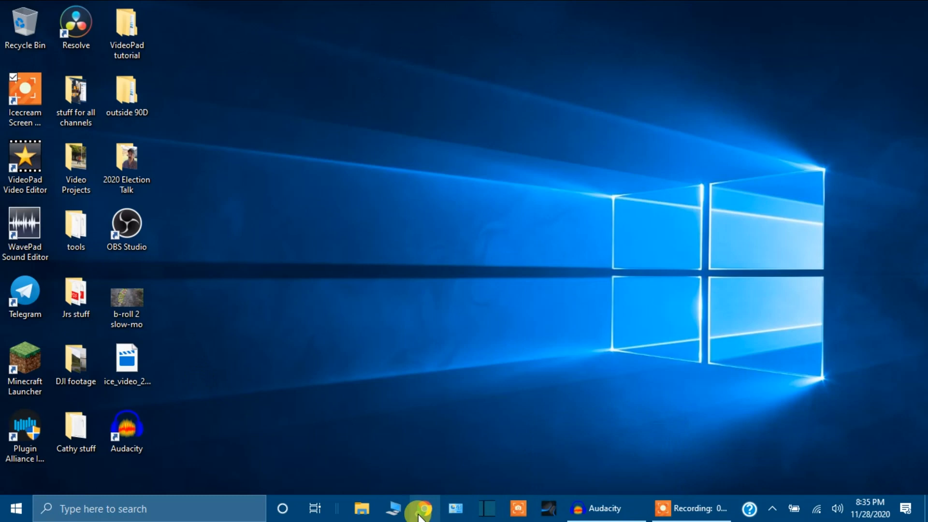
- Open the Chrome browser and go to YouTube from the Google apps
left_click(420, 516)
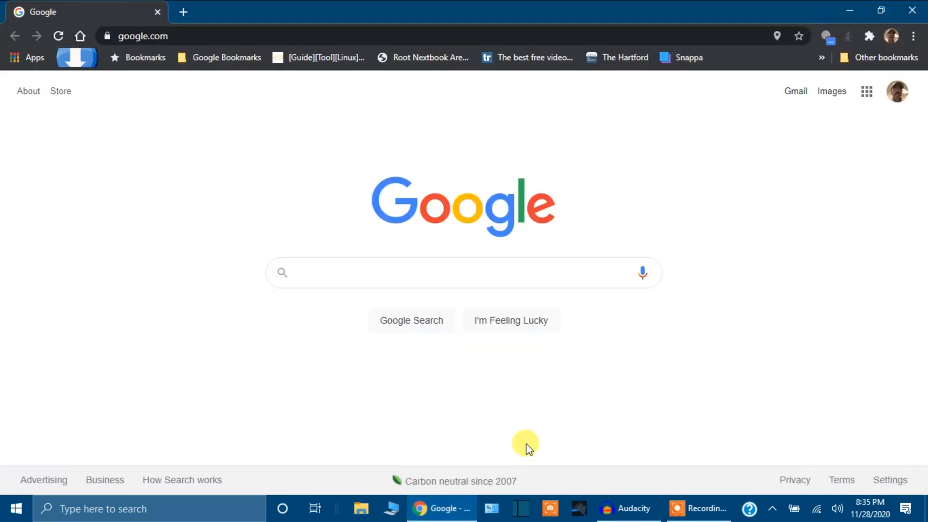
left_click(867, 92)
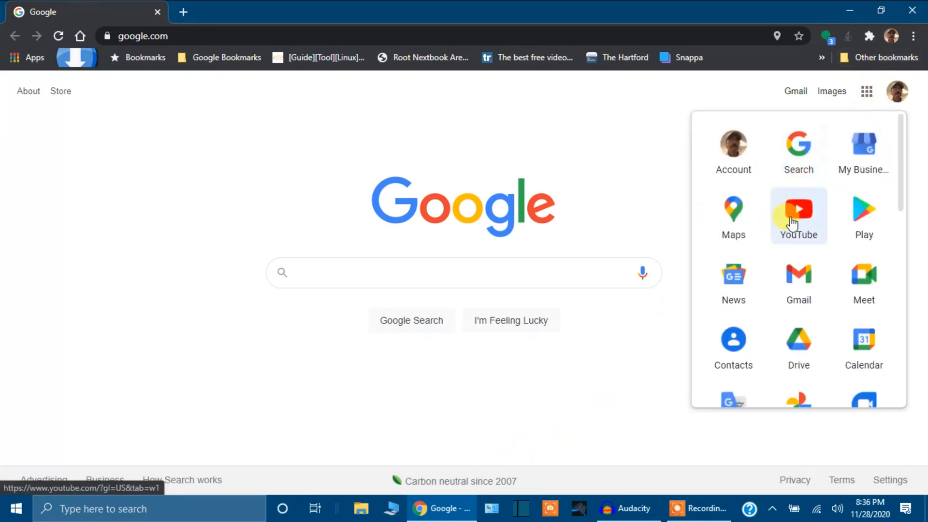
left_click(791, 223)
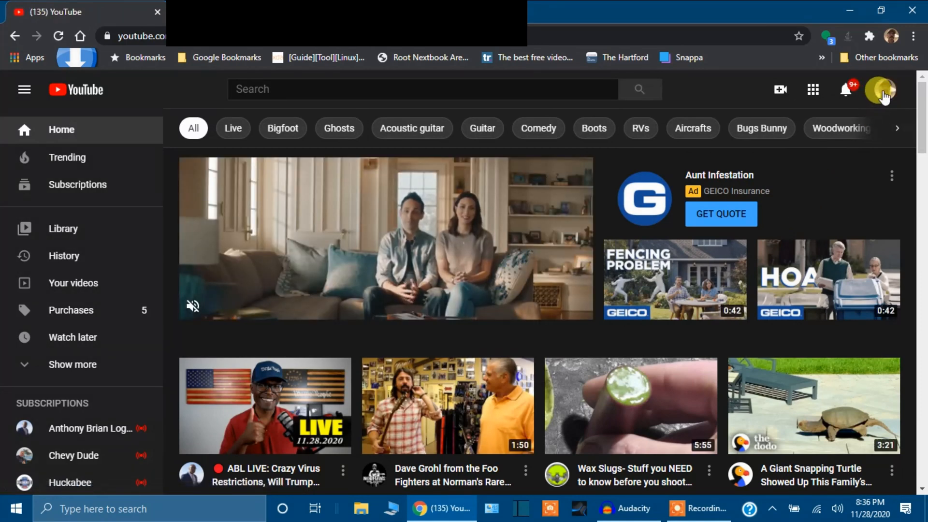
- View the channel dashboard in YouTube Studio and return to the YouTube home page
left_click(882, 97)
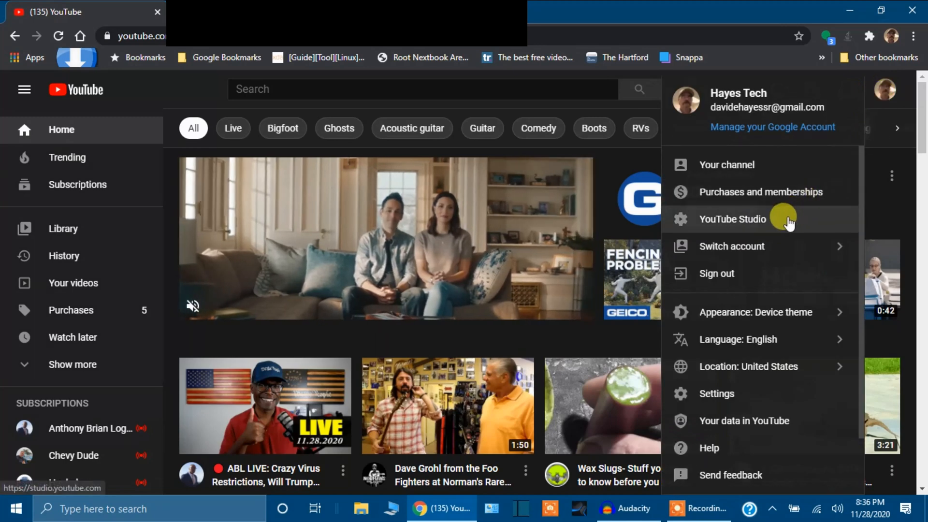
left_click(779, 218)
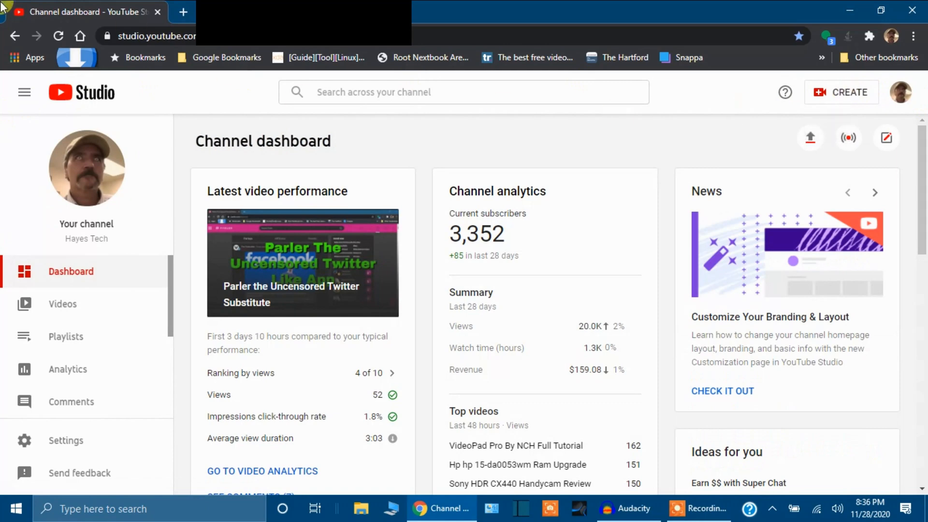
left_click(8, 36)
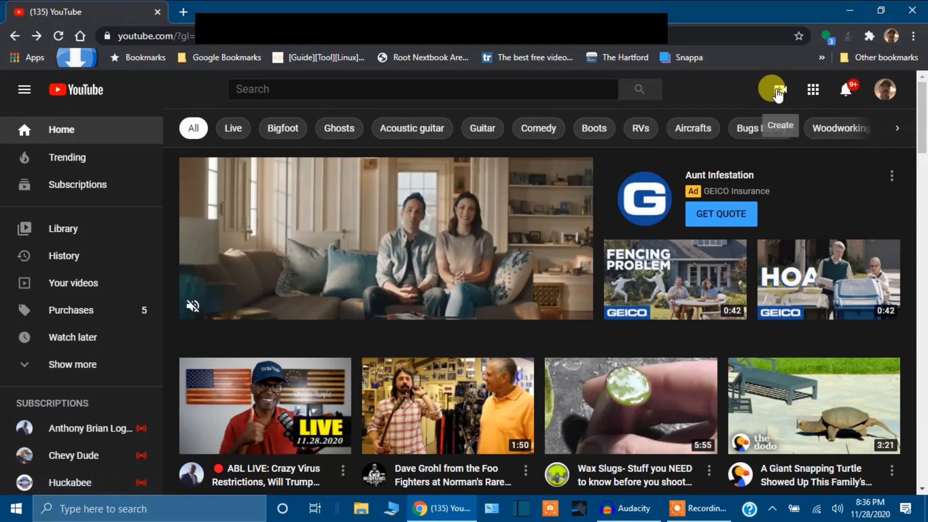
- Start a new video upload and add the "b-roll 2 slow-mo" file from the desktop
left_click(778, 93)
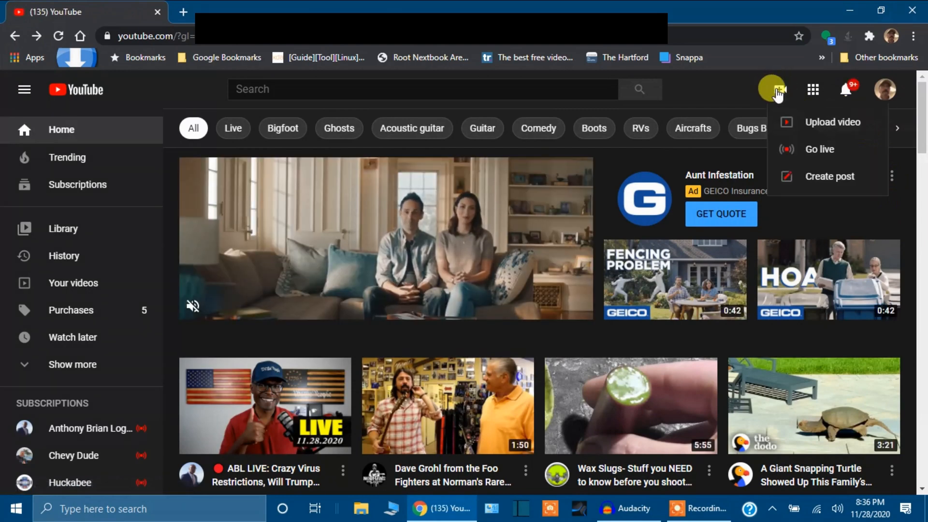
left_click(824, 124)
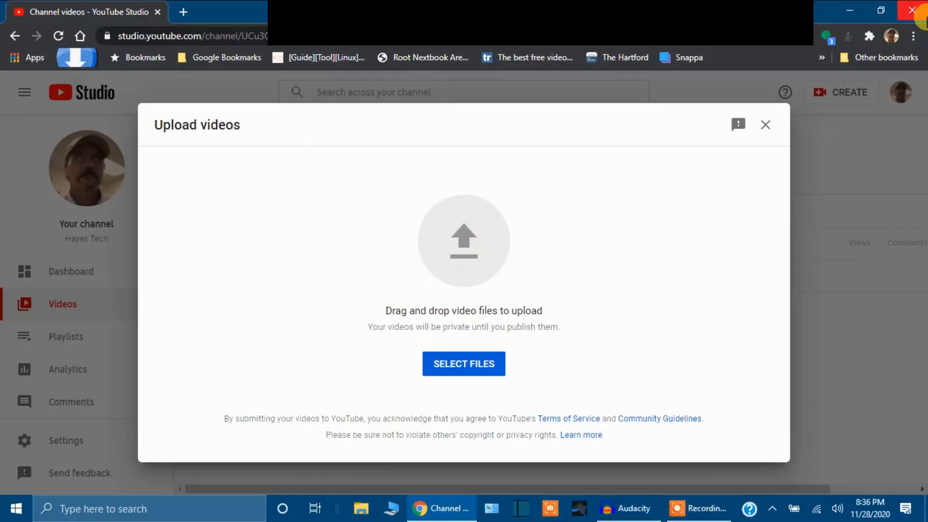
left_click(881, 10)
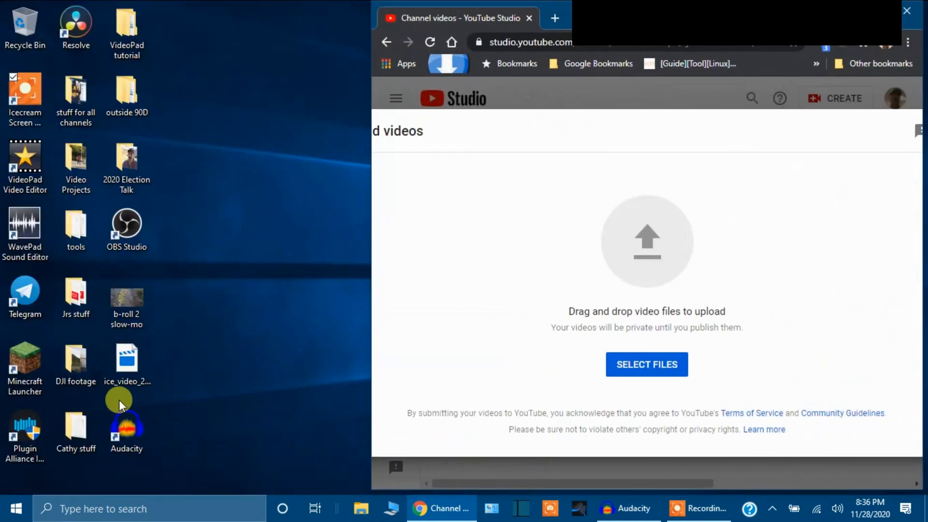
left_click_drag(117, 304, 442, 250)
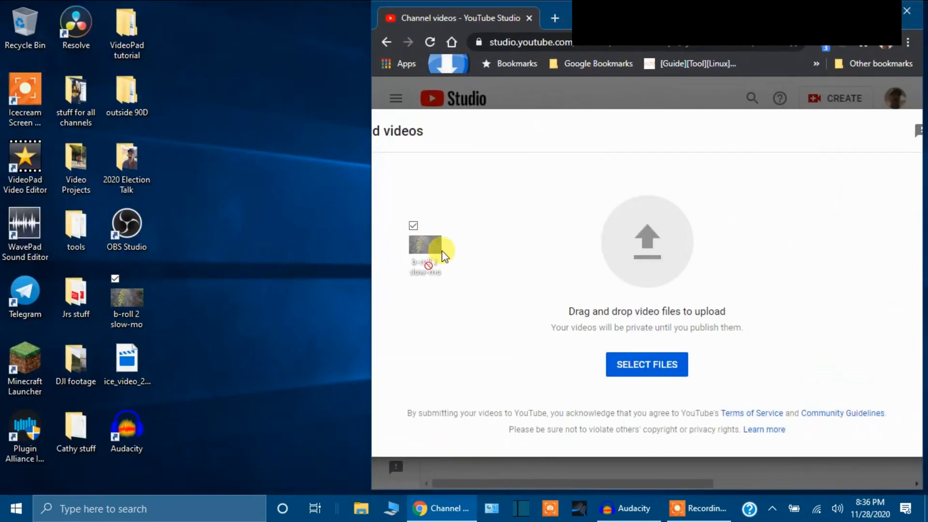
left_click_drag(637, 253, 637, 252)
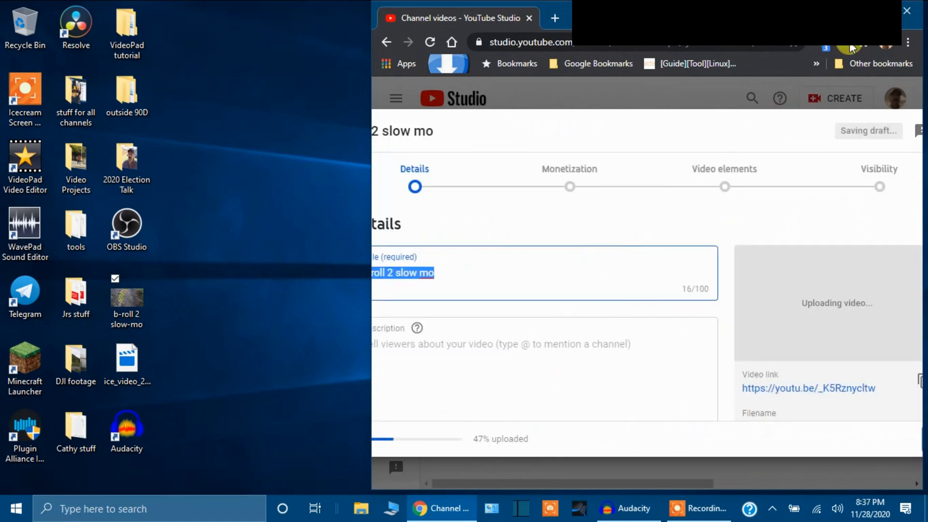
left_click(876, 10)
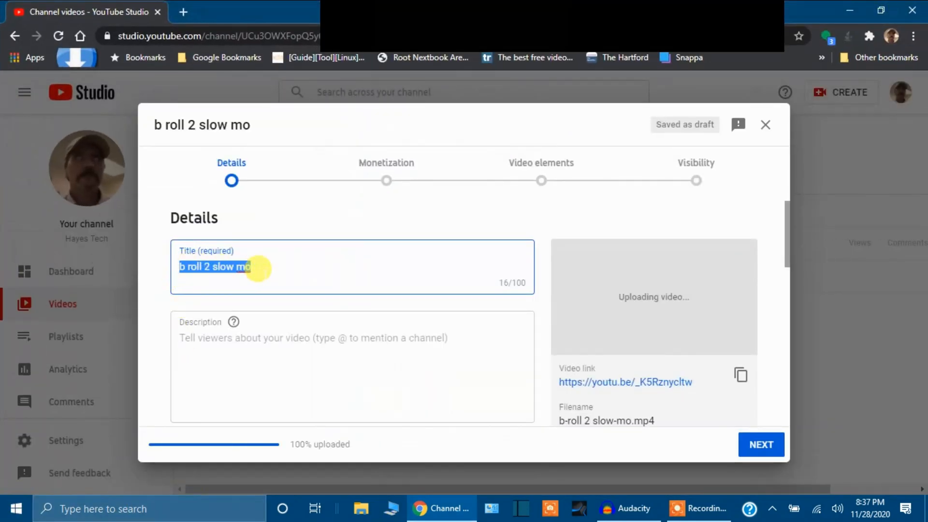
- Enter "test video" as the description of the uploaded video
left_click(191, 337)
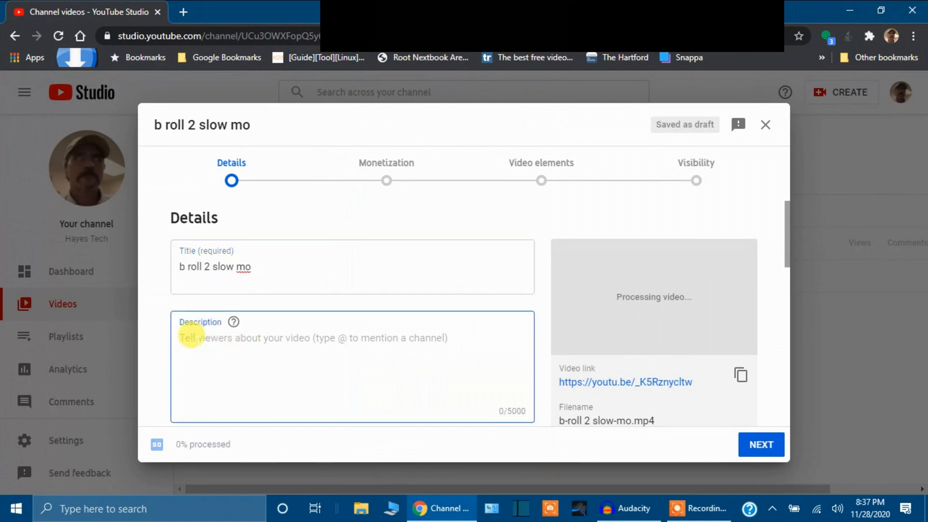
type("test")
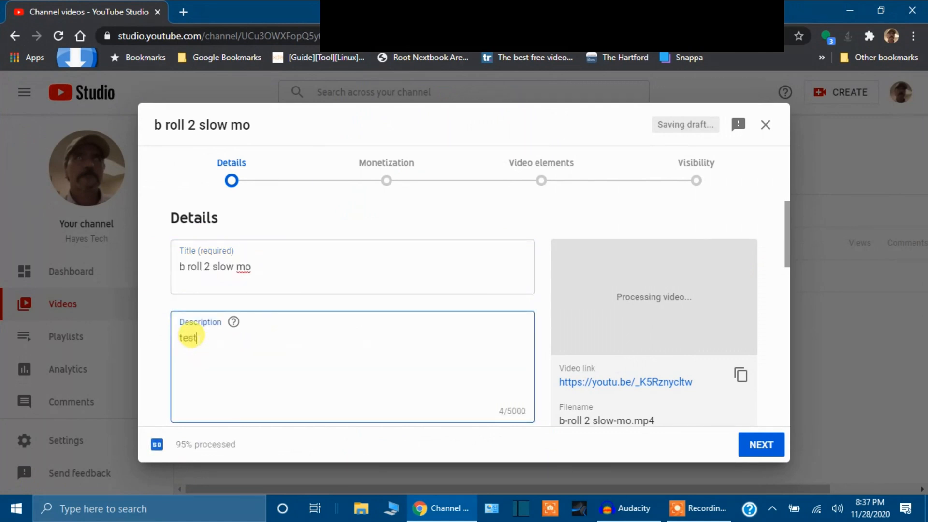
type(" video")
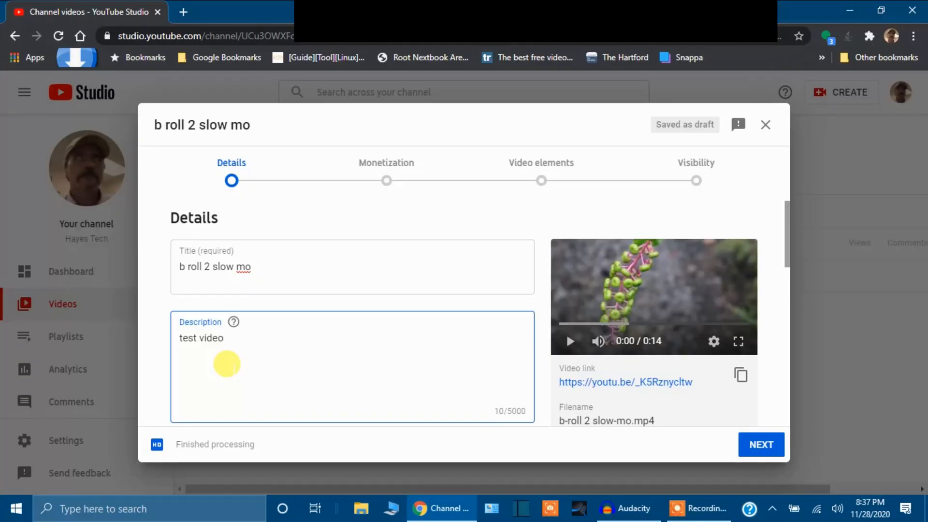
- Open the channel's YouTube Studio dashboard in a second browser tab, keeping the upload draft open
left_click(183, 11)
left_click(866, 91)
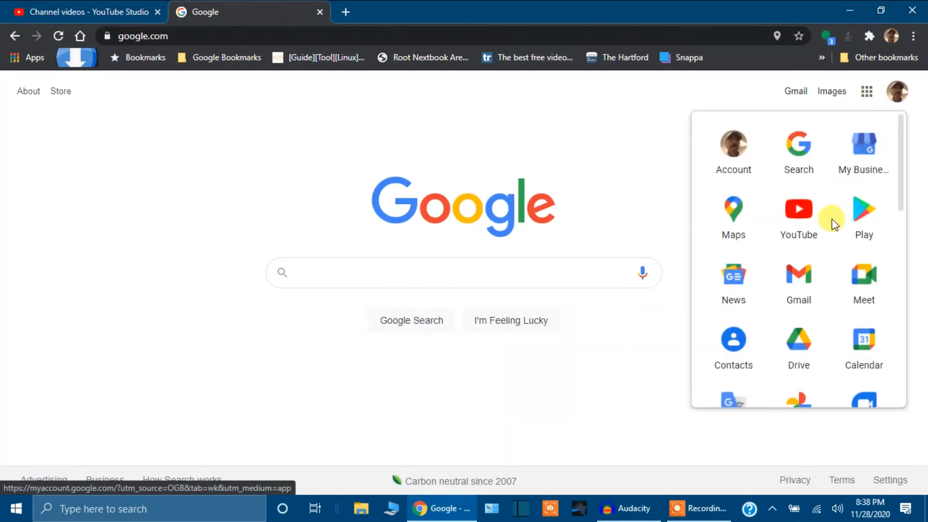
left_click(804, 215)
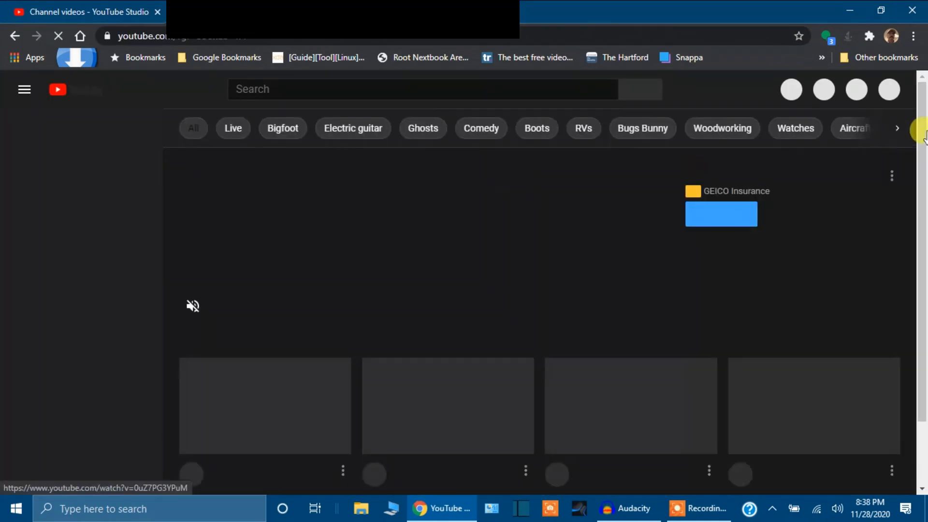
left_click(885, 91)
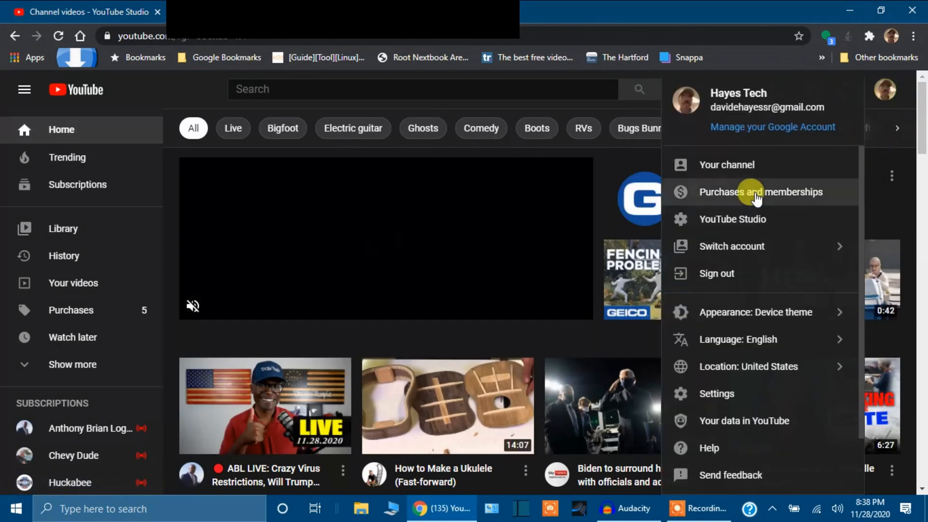
left_click(732, 224)
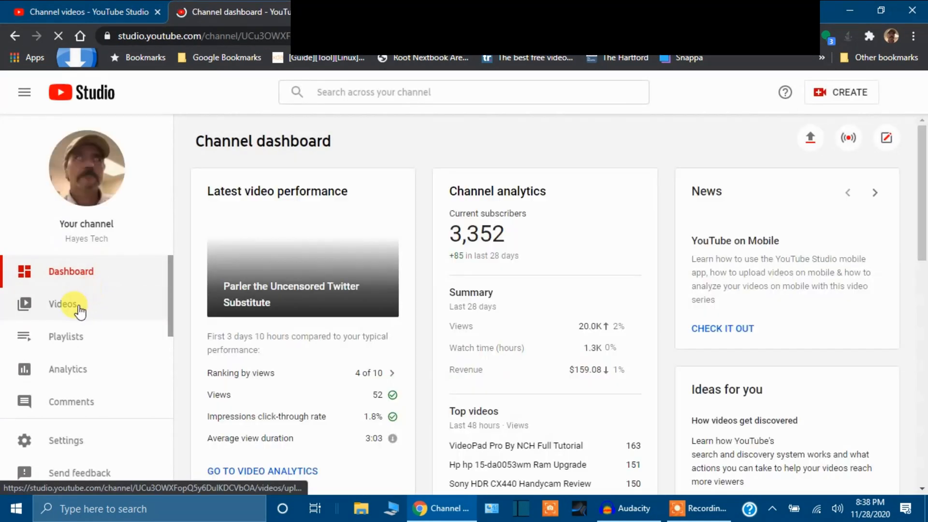
- Open the details of "VideoPad tutorial 3. Adding Music" from the channel's uploaded videos
left_click(75, 304)
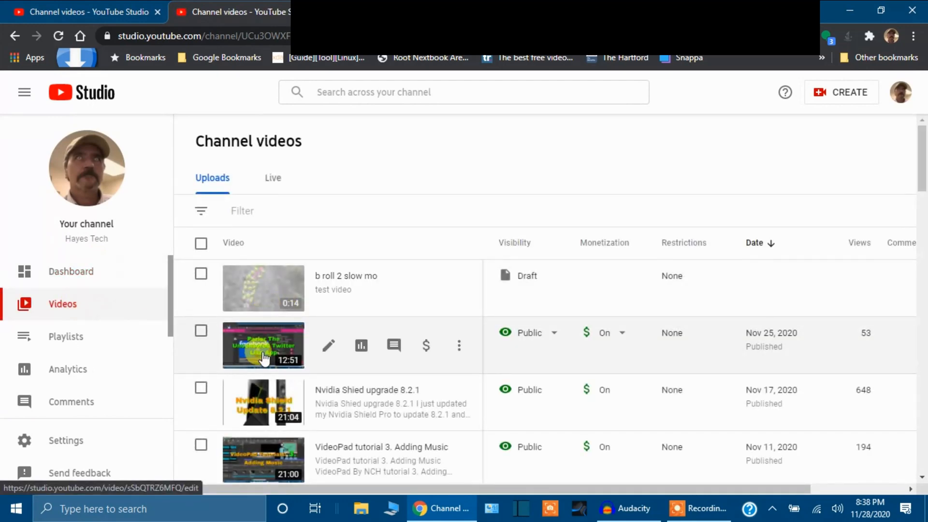
scroll(271, 353, "down", 4)
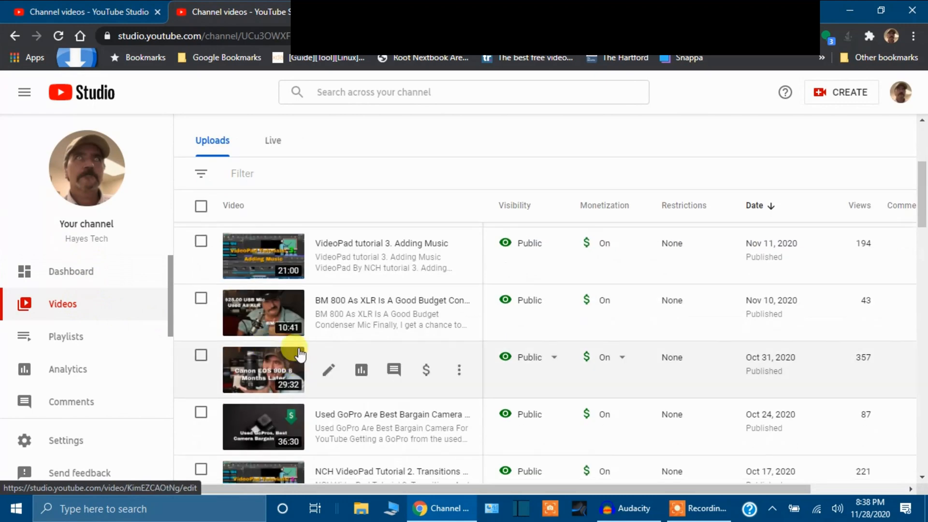
left_click(269, 271)
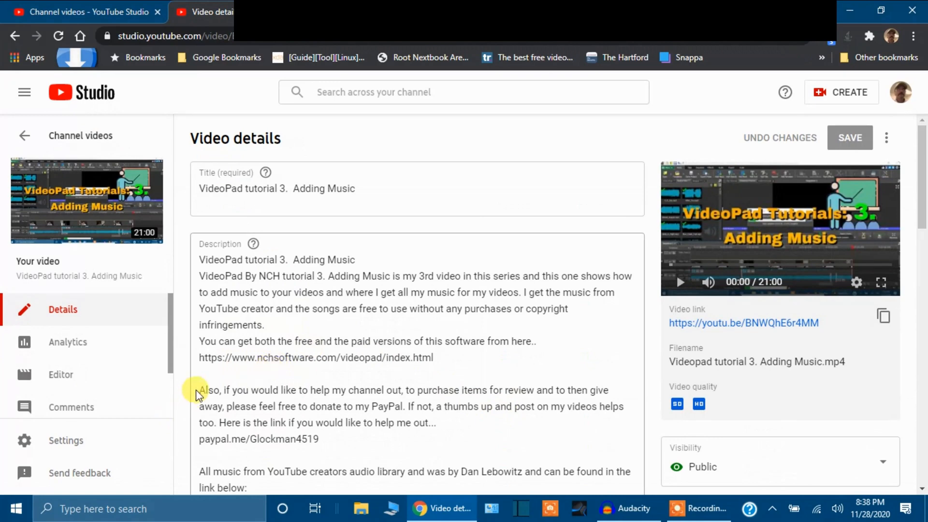
- Copy the tutorial's description from "Also, if you would like to help my channel out" to its end and paste it below "test video" in the draft
left_click_drag(198, 386, 416, 380)
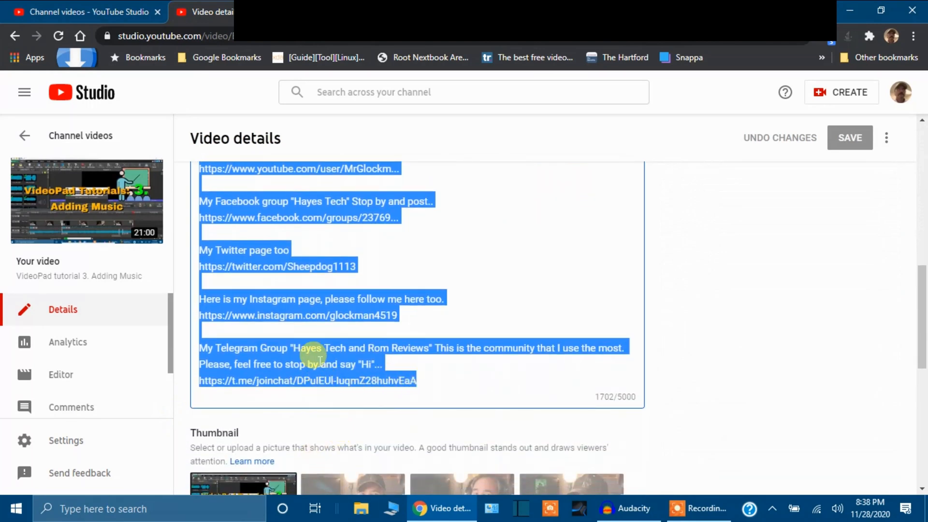
right_click(319, 361)
left_click(366, 200)
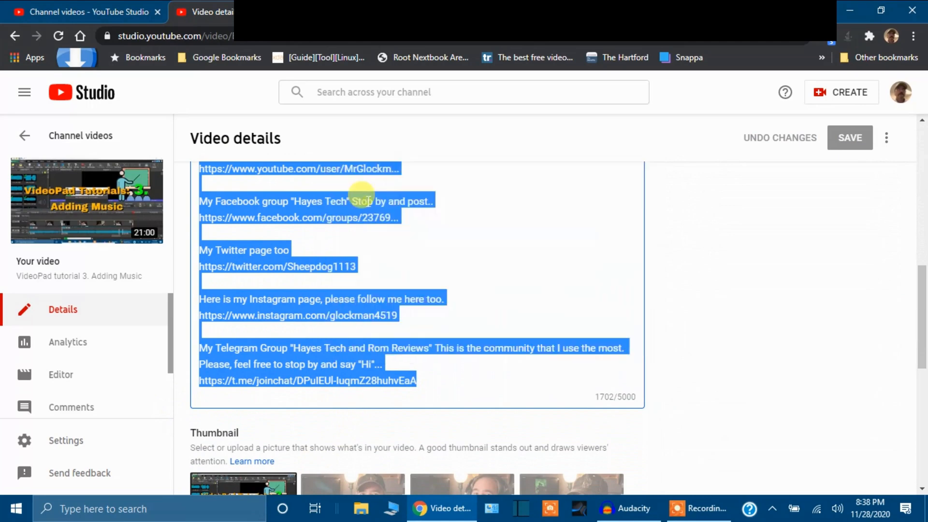
left_click(104, 15)
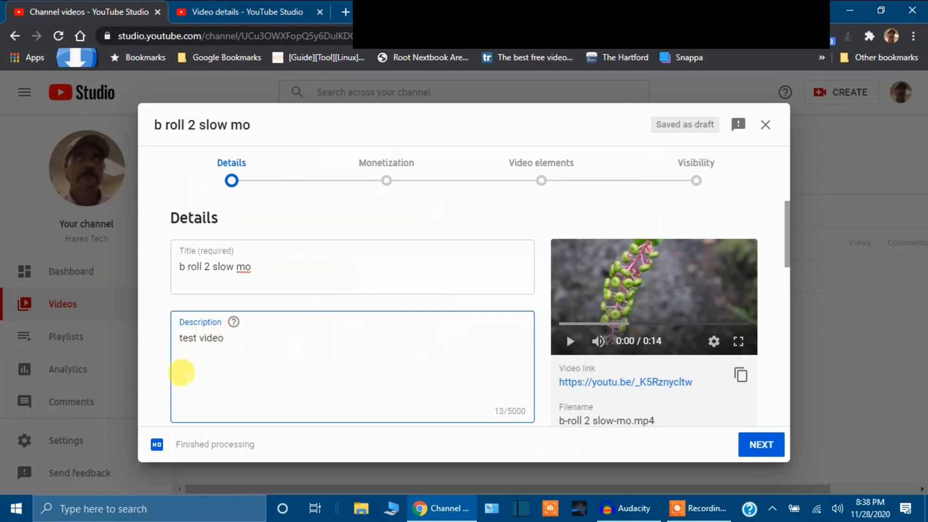
right_click(185, 375)
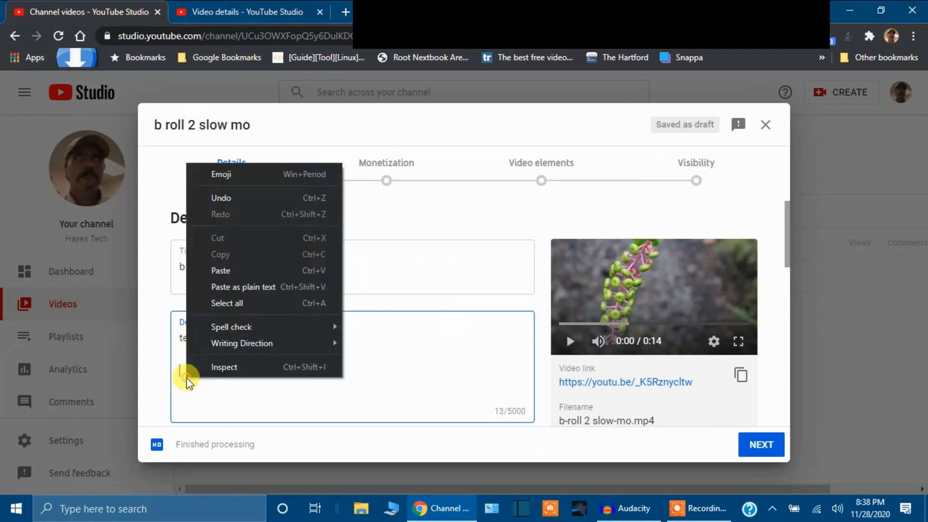
left_click(221, 270)
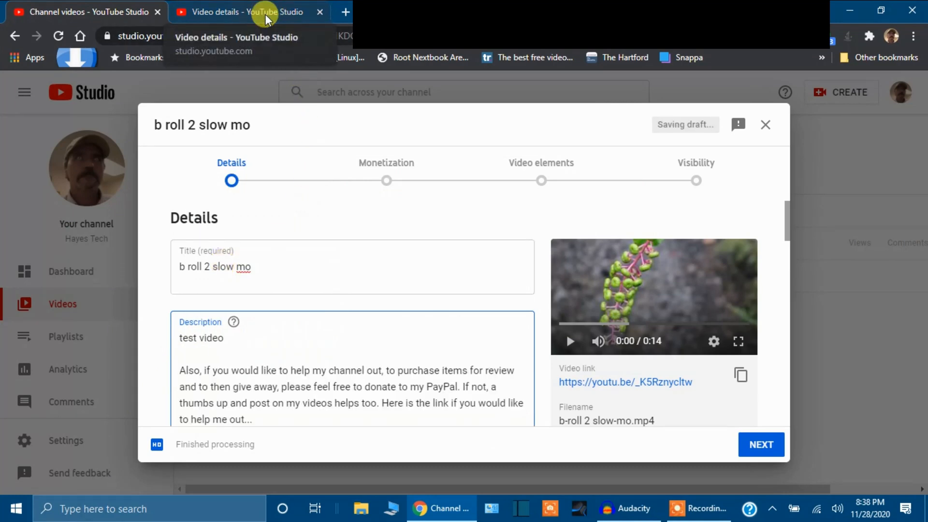
- Copy all tags from the VideoPad tutorial 3 video and close its details tab
left_click(265, 19)
scroll(234, 409, "down", 8)
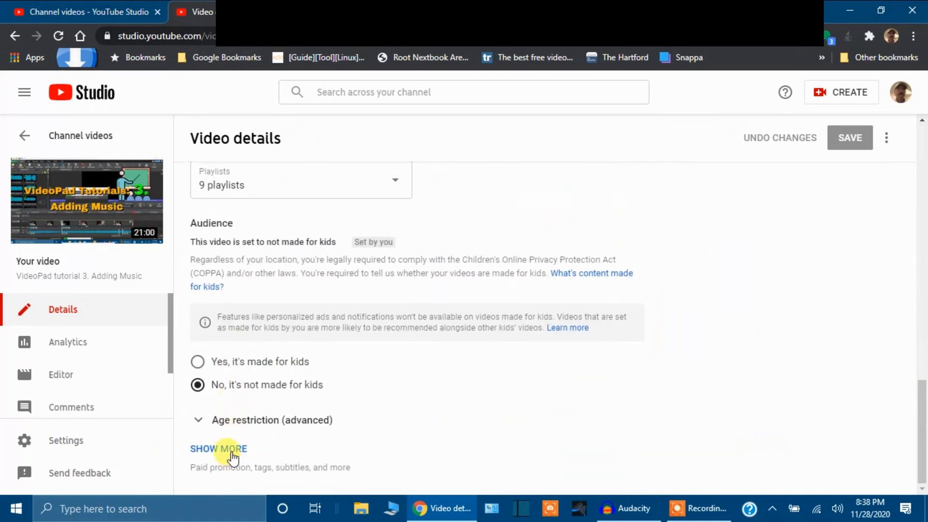
left_click(232, 453)
scroll(374, 442, "down", 6)
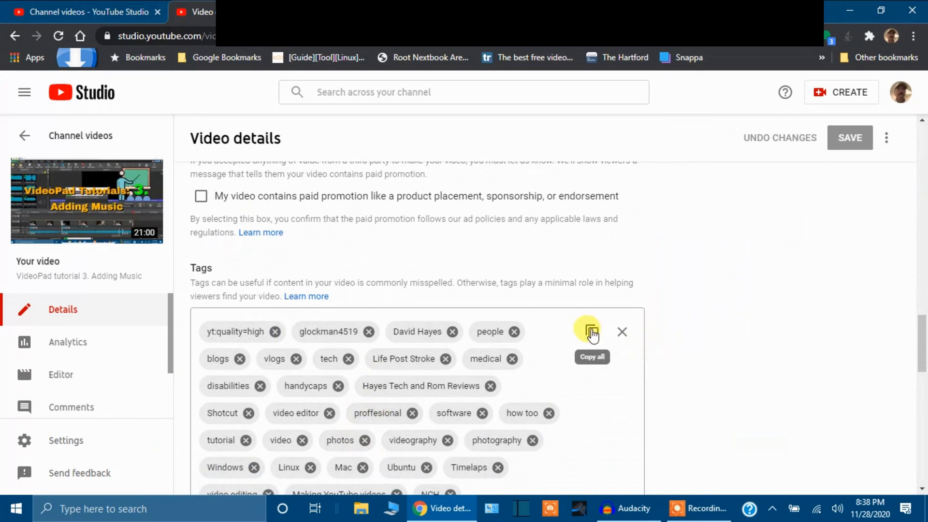
left_click(593, 333)
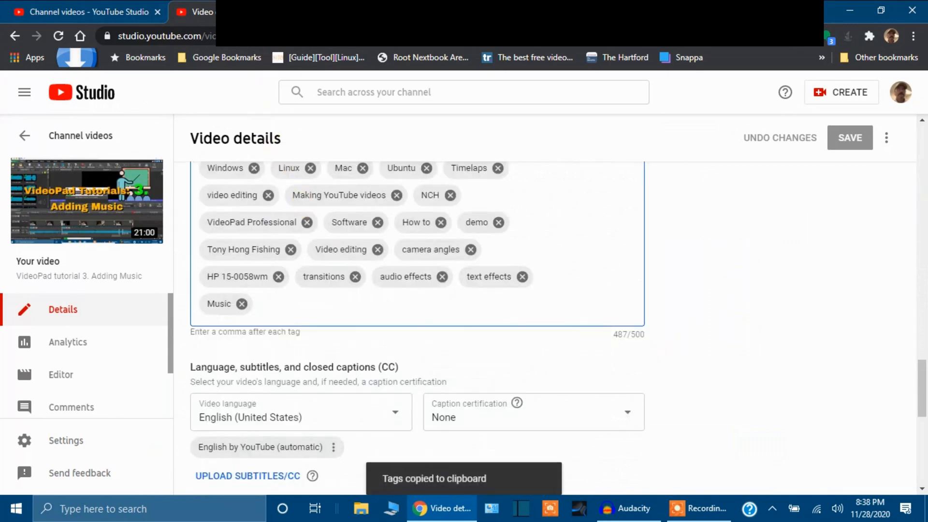
left_click(320, 12)
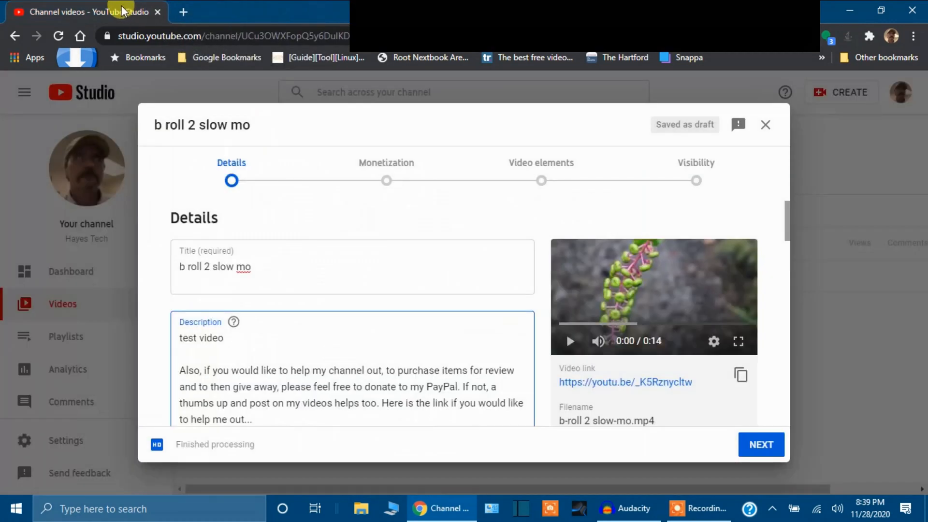
- Expand the additional options in the "b roll 2 slow mo" draft's details and go to its tags
scroll(321, 373, "down", 15)
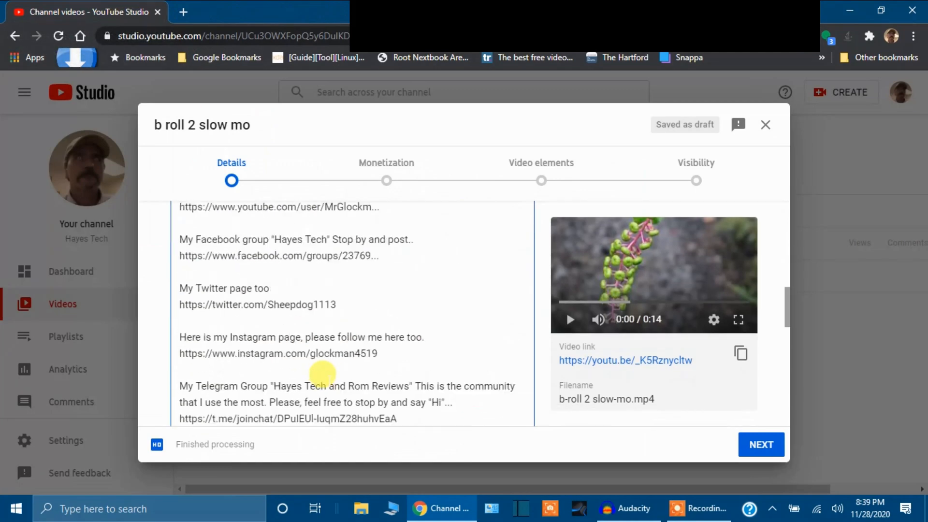
scroll(322, 372, "down", 5)
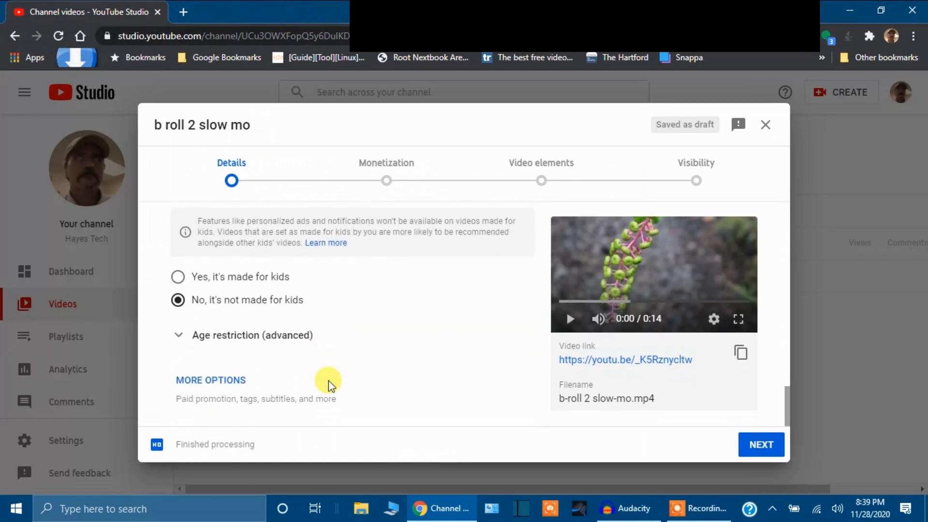
left_click(187, 382)
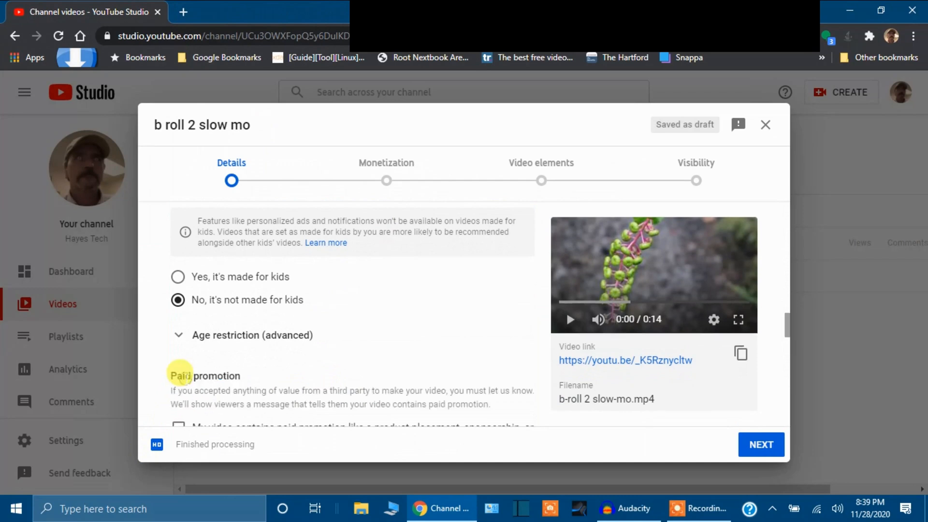
scroll(217, 392, "down", 4)
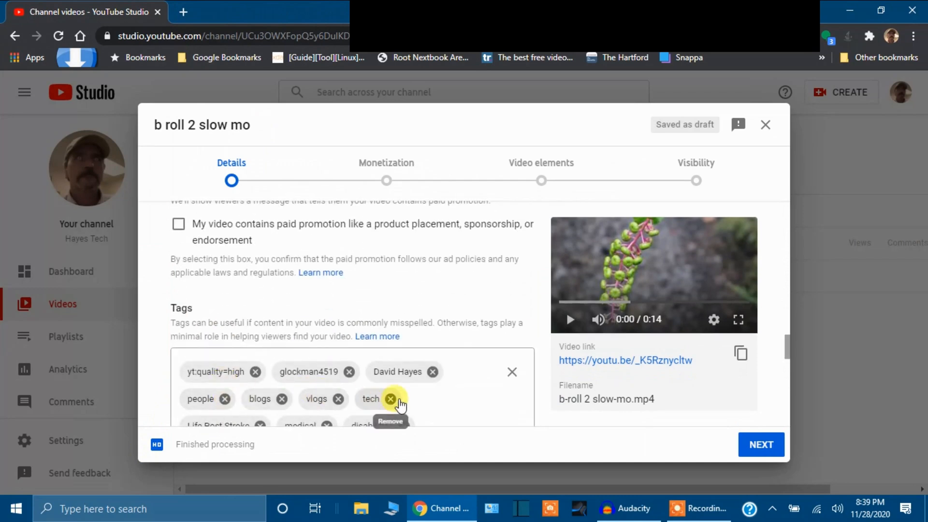
- Paste the copied tutorial tags after "handycaps" in the draft's tag list
scroll(390, 400, "down", 2)
scroll(400, 402, "down", 1)
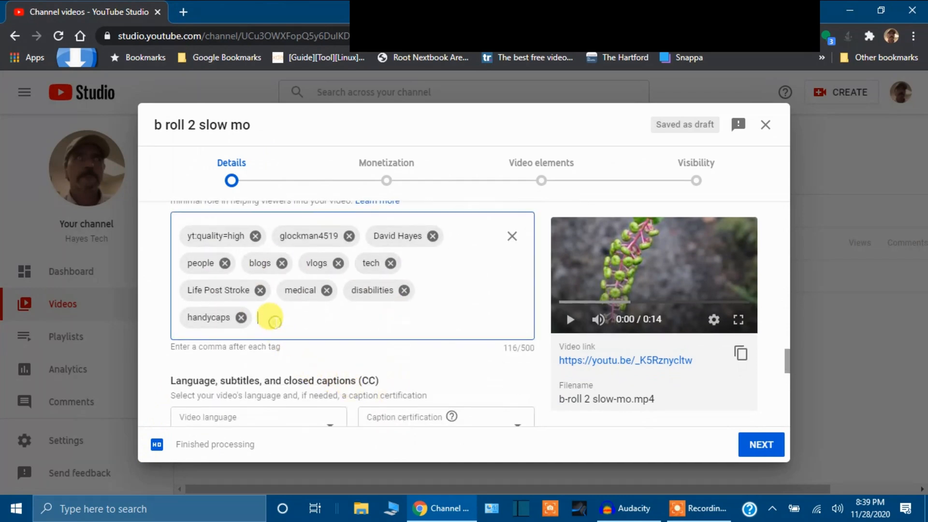
right_click(275, 323)
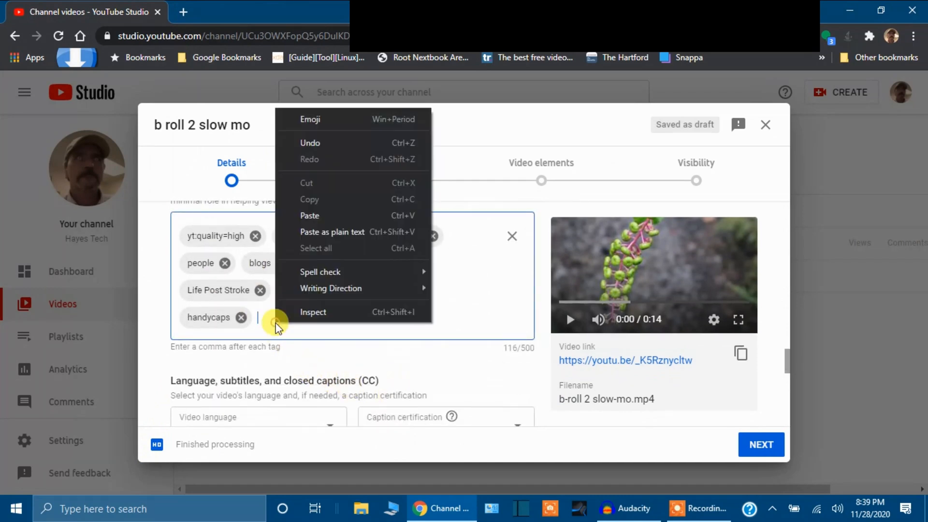
left_click(334, 214)
- Choose the first of the three auto-generated images as the video's thumbnail
scroll(305, 346, "up", 10)
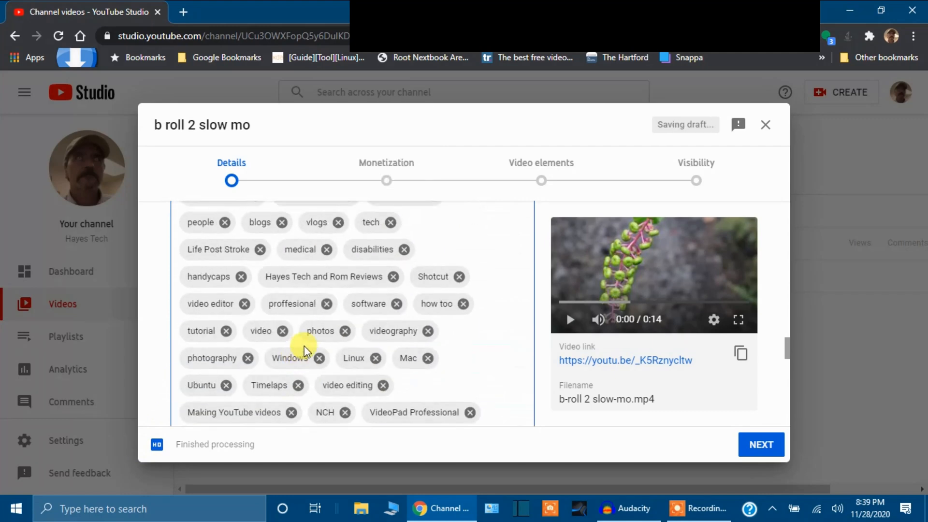
scroll(301, 344, "up", 5)
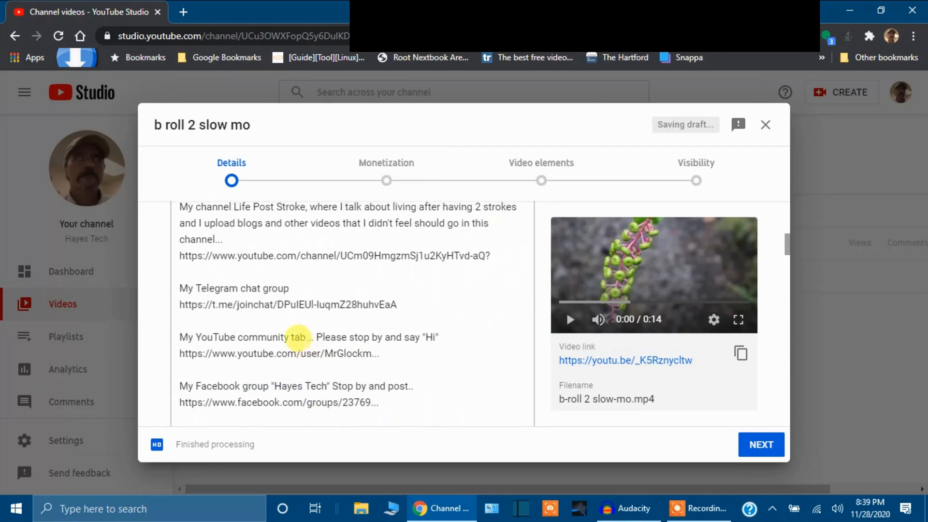
scroll(296, 338, "down", 3)
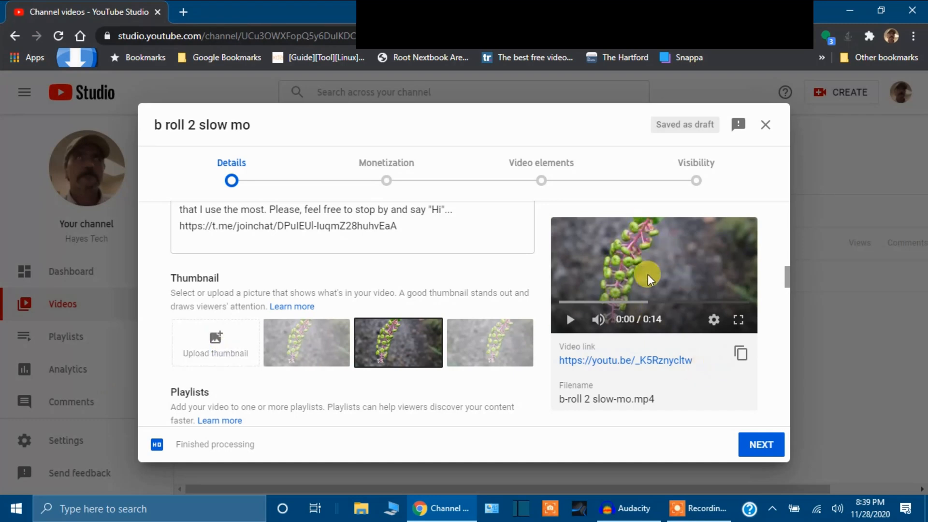
left_click(311, 342)
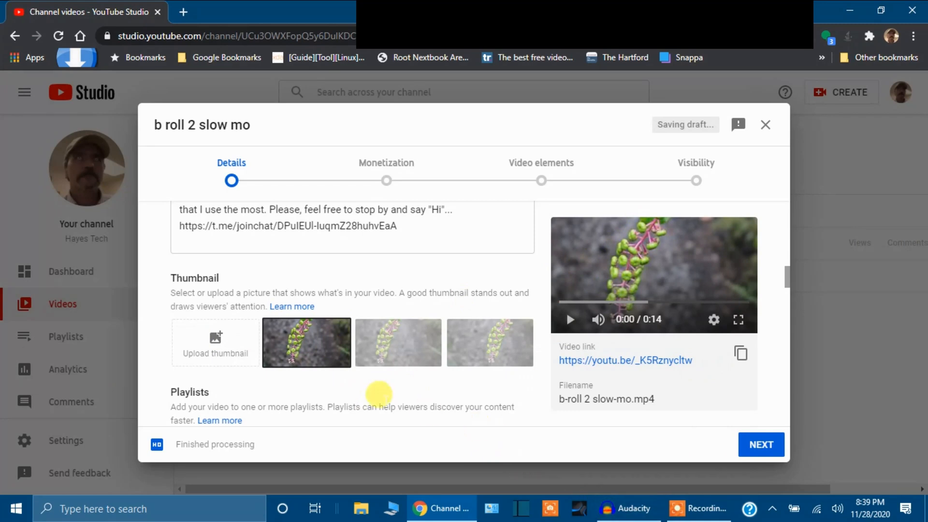
- Add the video to the first nine playlists, from "Life, Post Sroke Channel" through "Must watch"
scroll(312, 330, "down", 1)
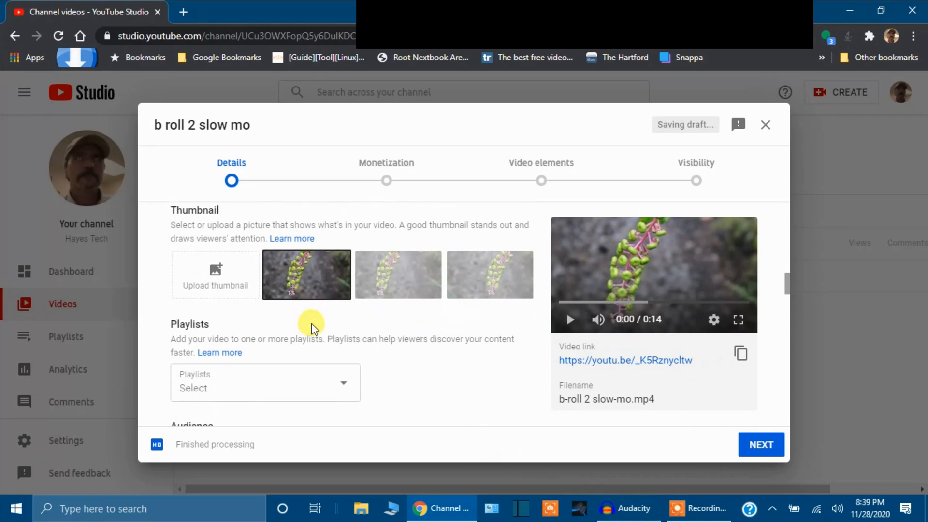
scroll(311, 330, "down", 1)
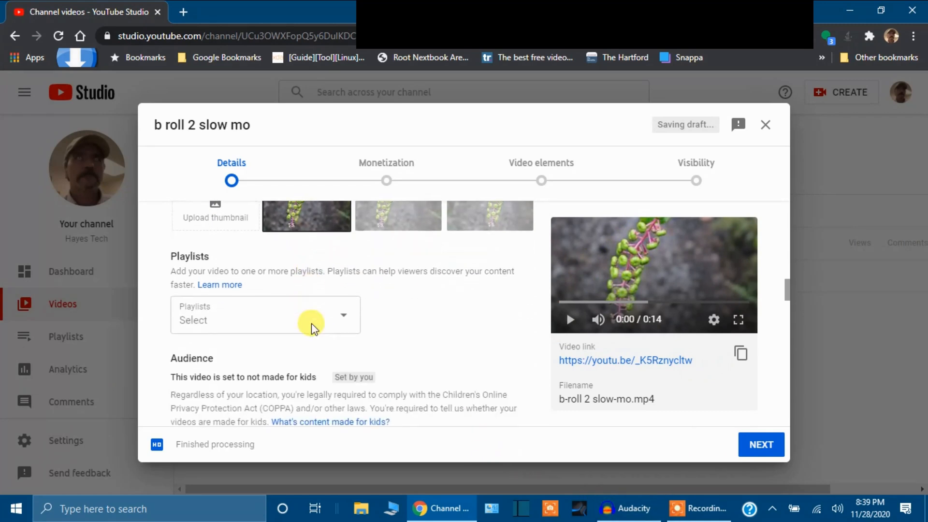
left_click(349, 322)
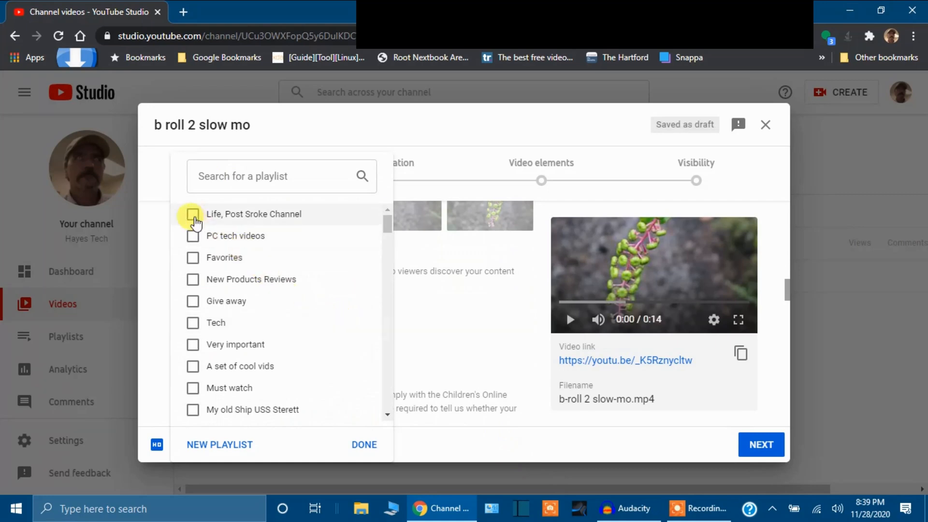
left_click(194, 219)
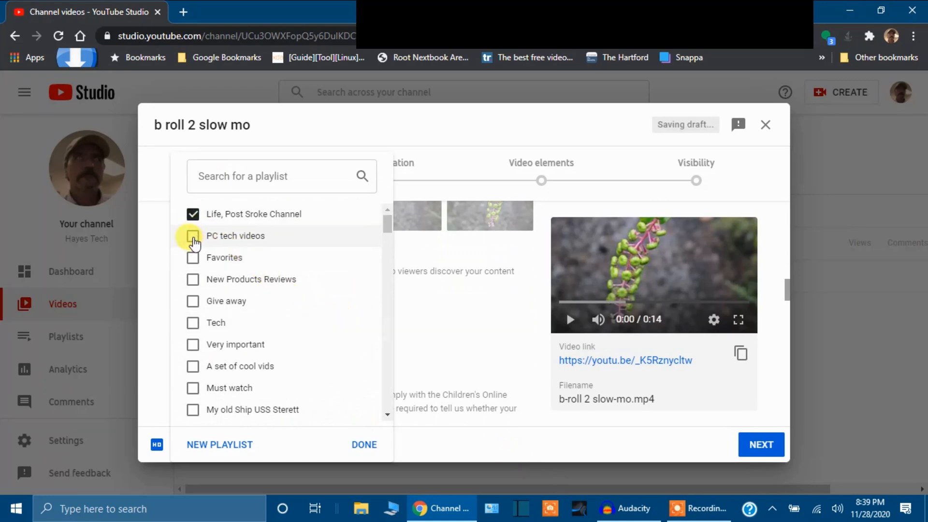
left_click(193, 242)
left_click(194, 260)
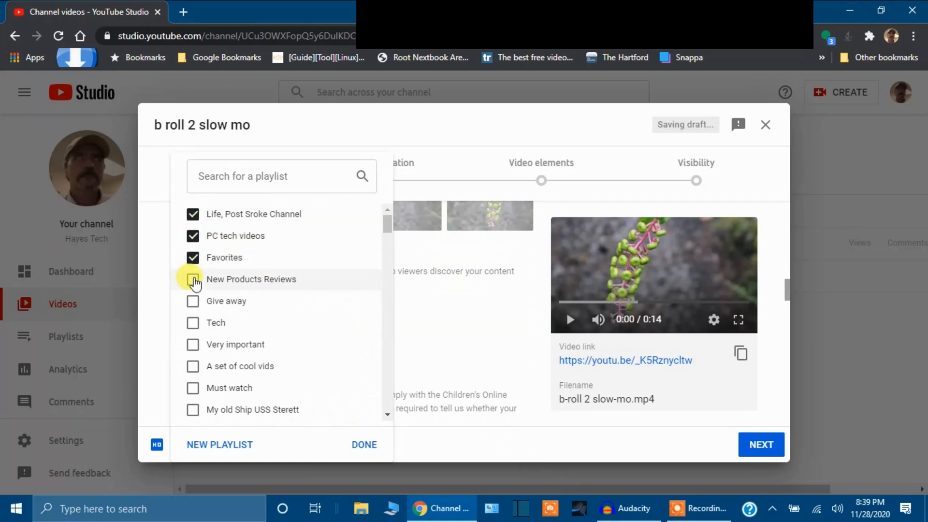
left_click(194, 282)
left_click(196, 304)
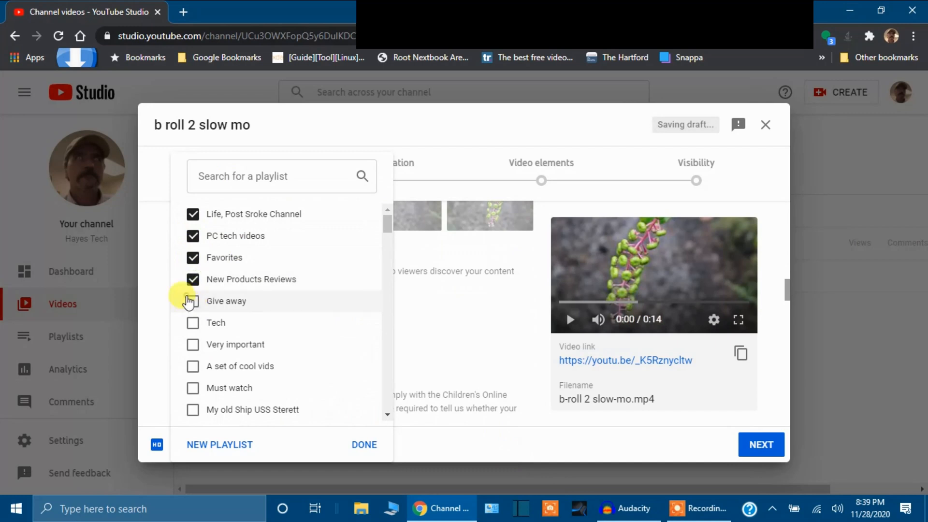
left_click(195, 326)
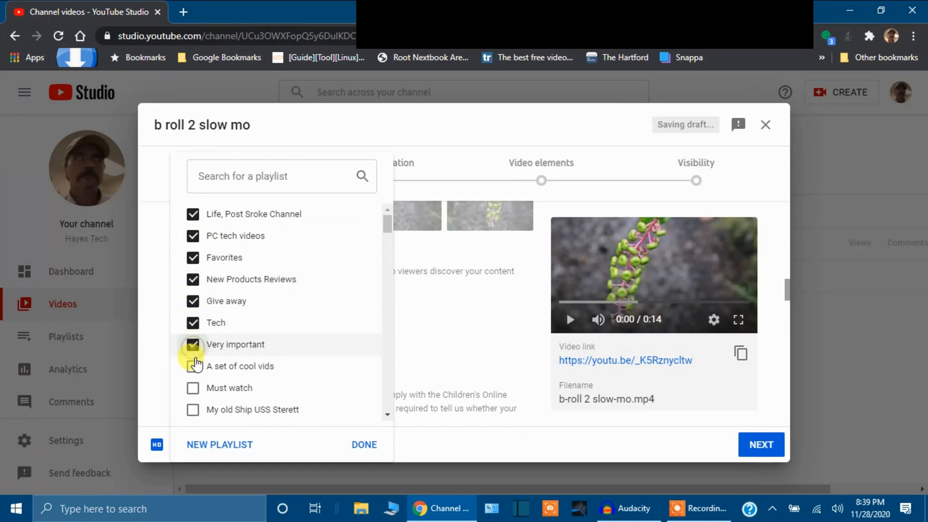
left_click(194, 348)
left_click(194, 370)
left_click(194, 391)
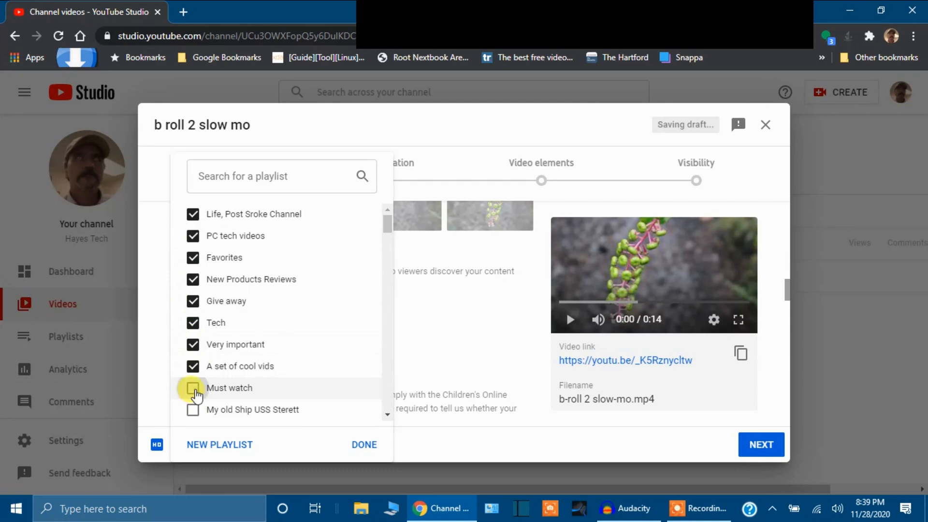
left_click(358, 445)
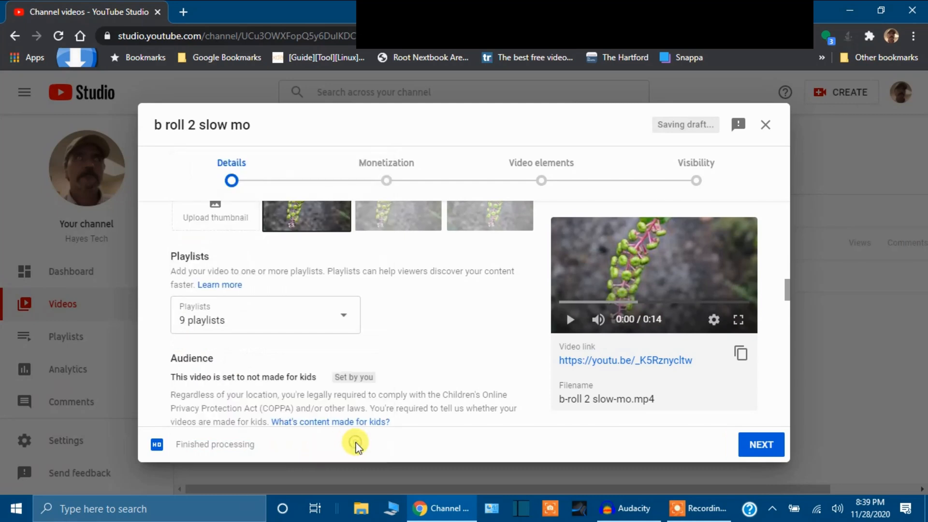
- Set the recording date to Nov 18, 2020 and the video location to Pennsylvania
scroll(317, 332, "down", 4)
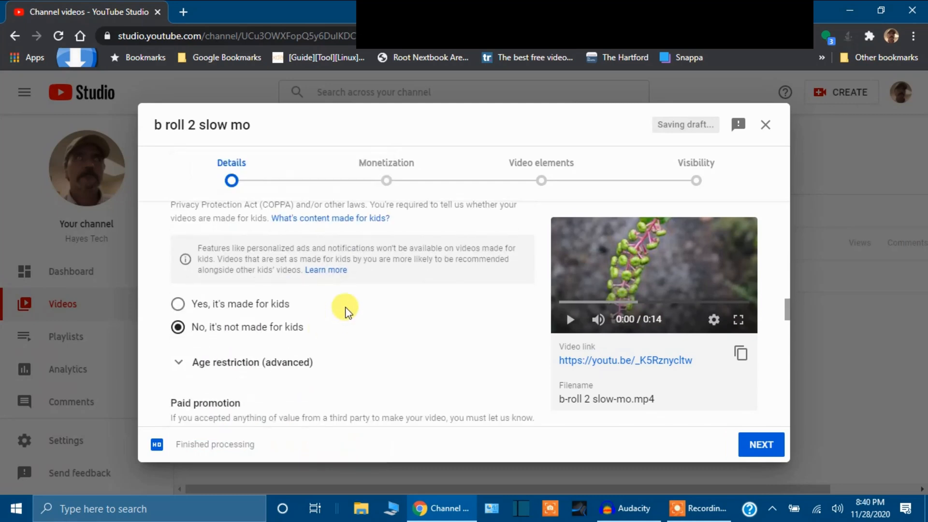
scroll(343, 306, "up", 2)
scroll(411, 325, "down", 2)
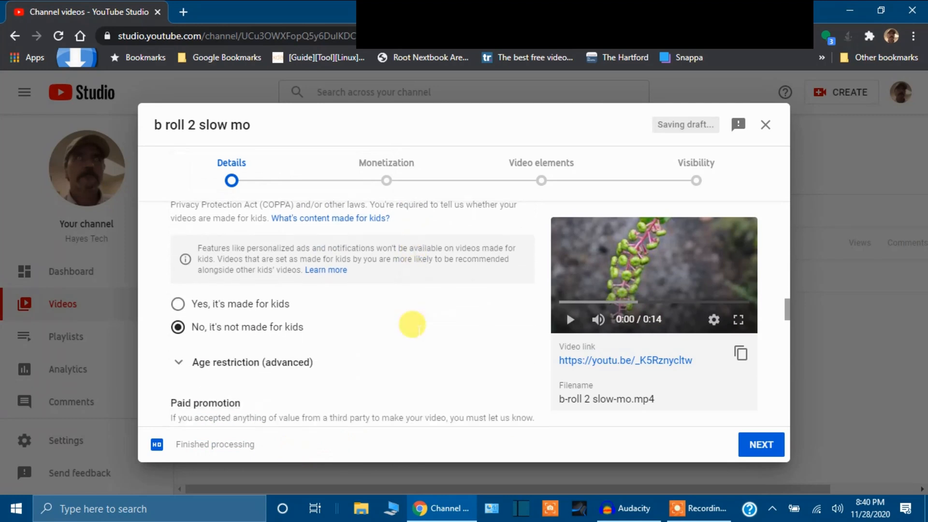
scroll(418, 334, "down", 3)
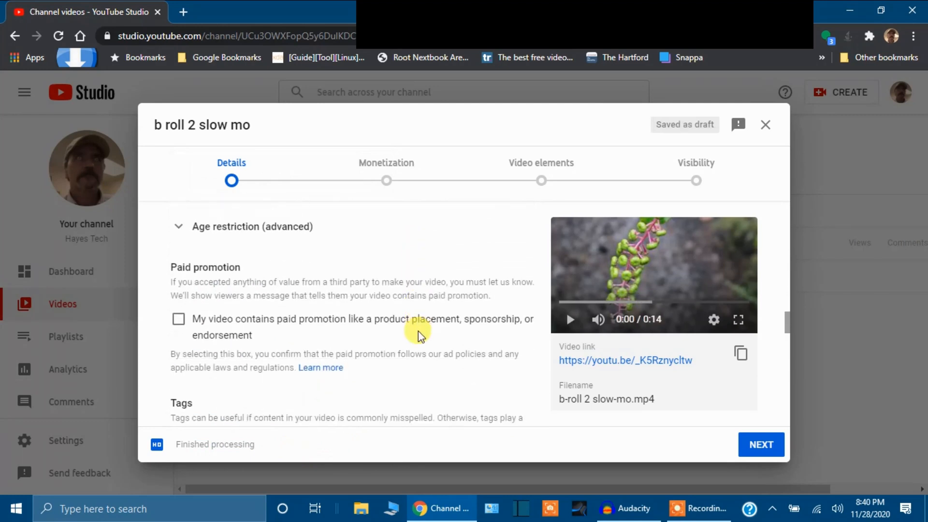
scroll(419, 337, "down", 6)
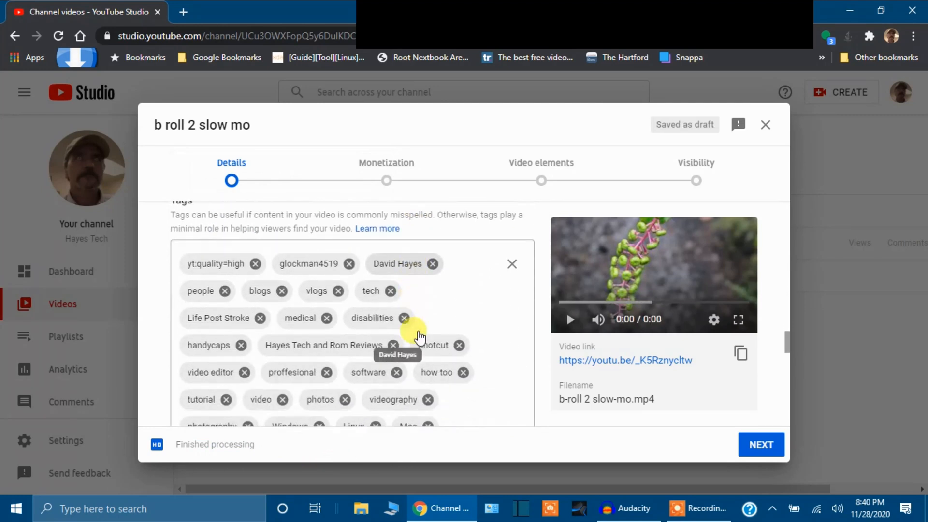
scroll(419, 337, "down", 6)
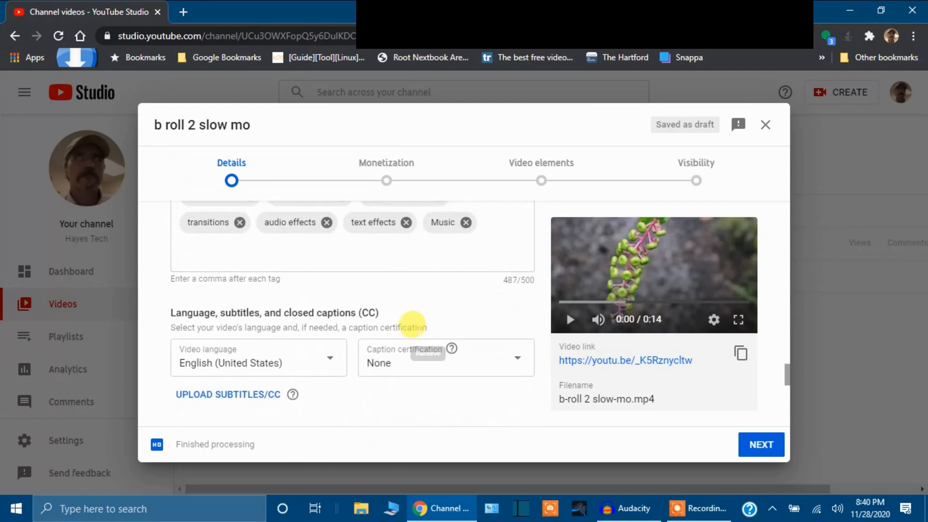
scroll(412, 324, "down", 1)
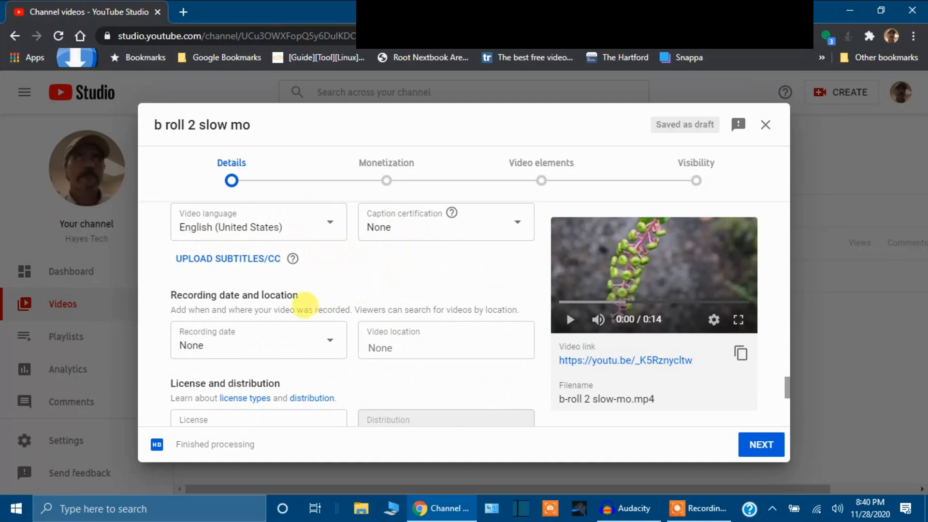
left_click(331, 346)
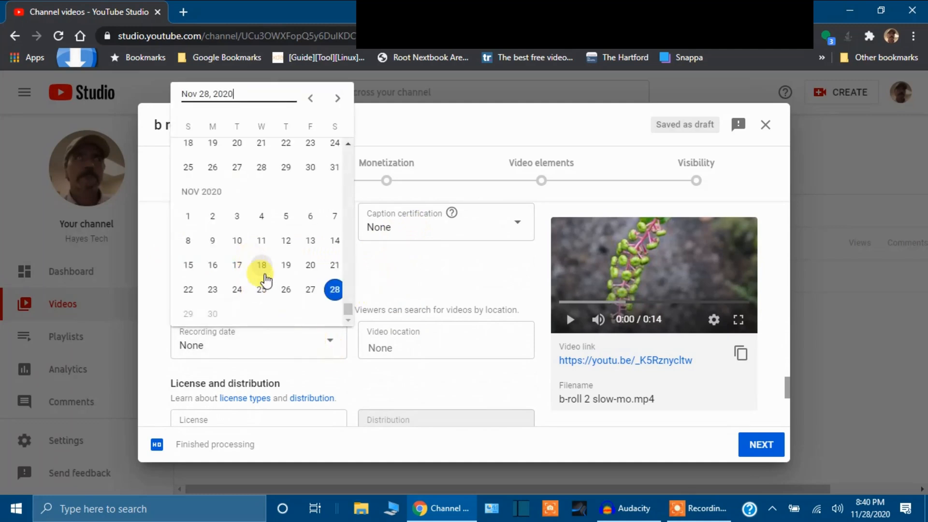
left_click(262, 274)
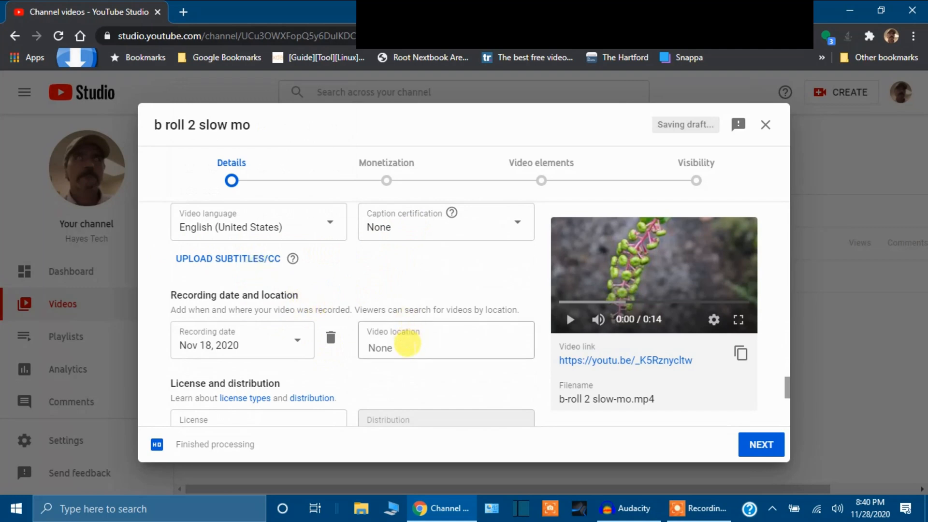
left_click(408, 343)
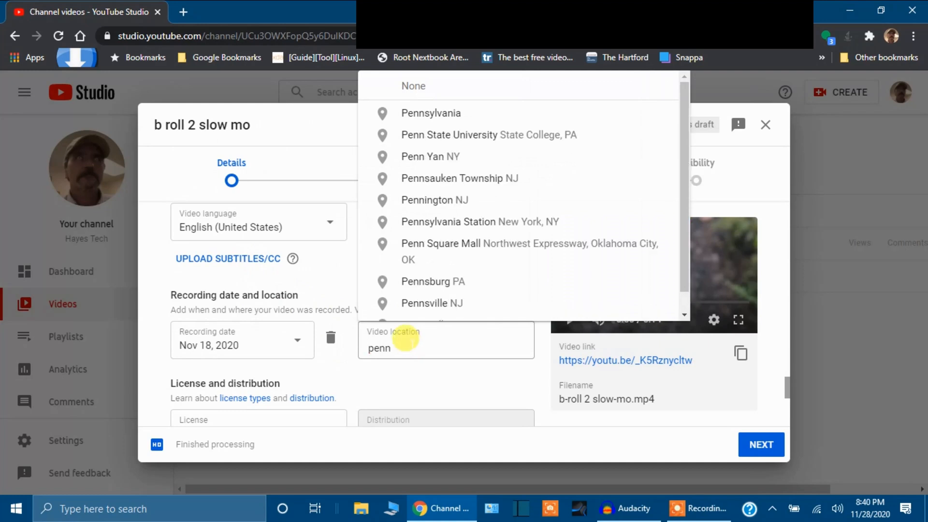
left_click(438, 112)
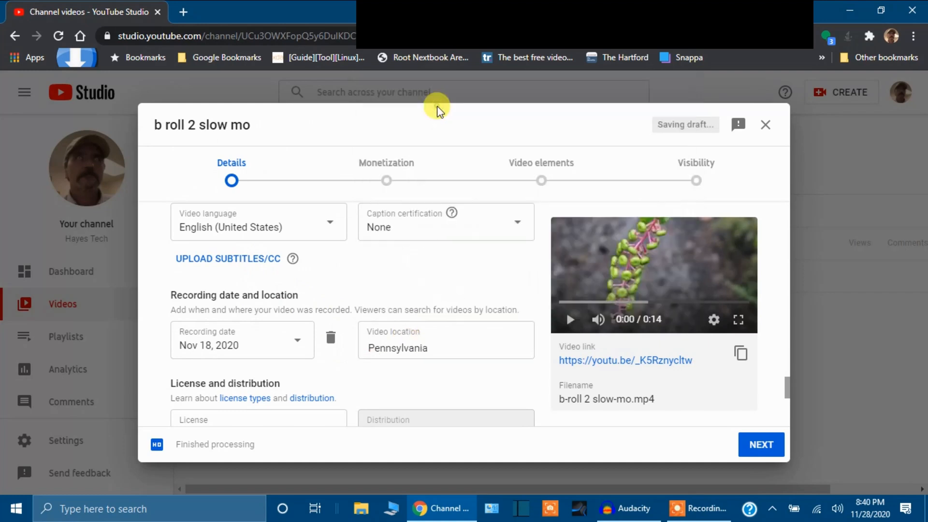
- Change the video's category to Howto & Style
scroll(354, 372, "down", 3)
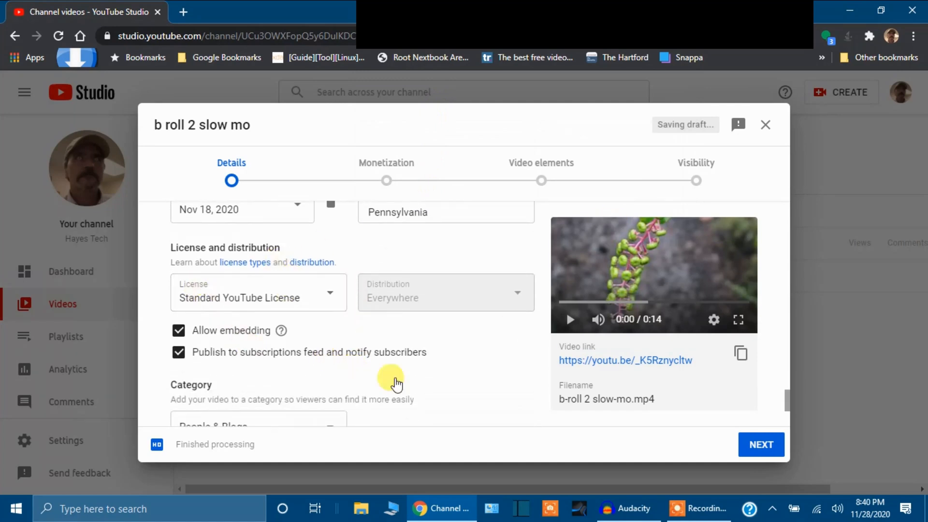
scroll(302, 364, "down", 3)
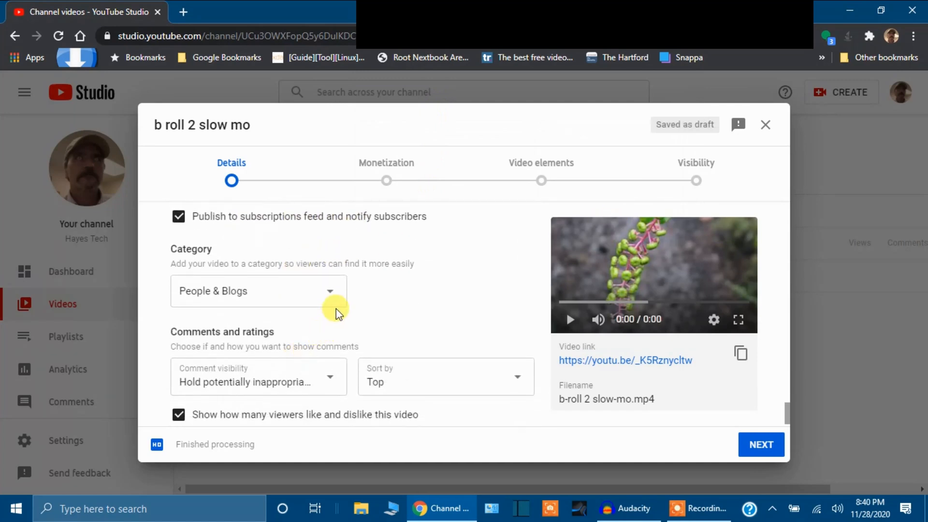
left_click(328, 292)
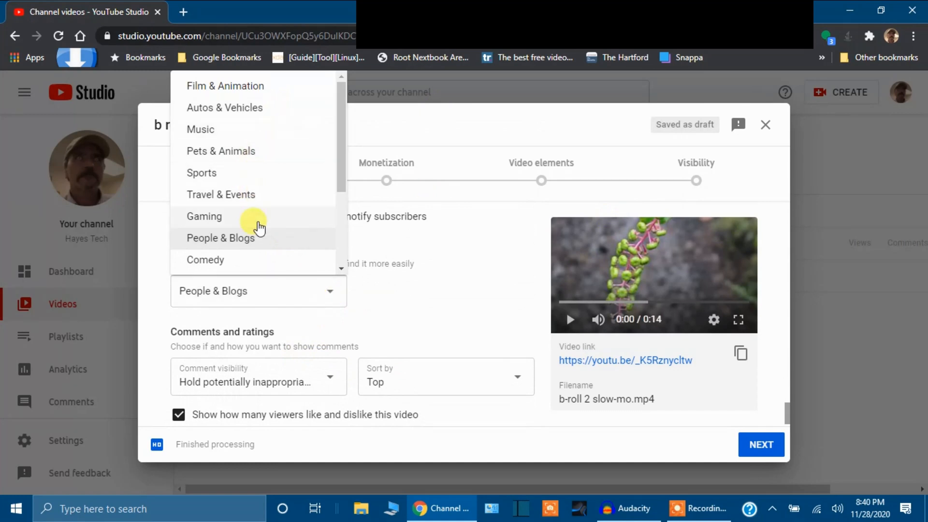
scroll(259, 227, "down", 3)
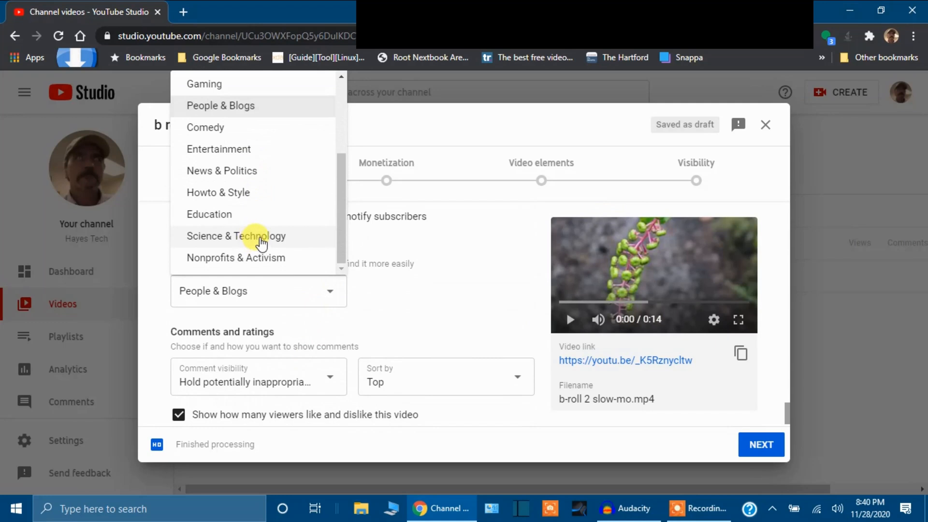
left_click(260, 205)
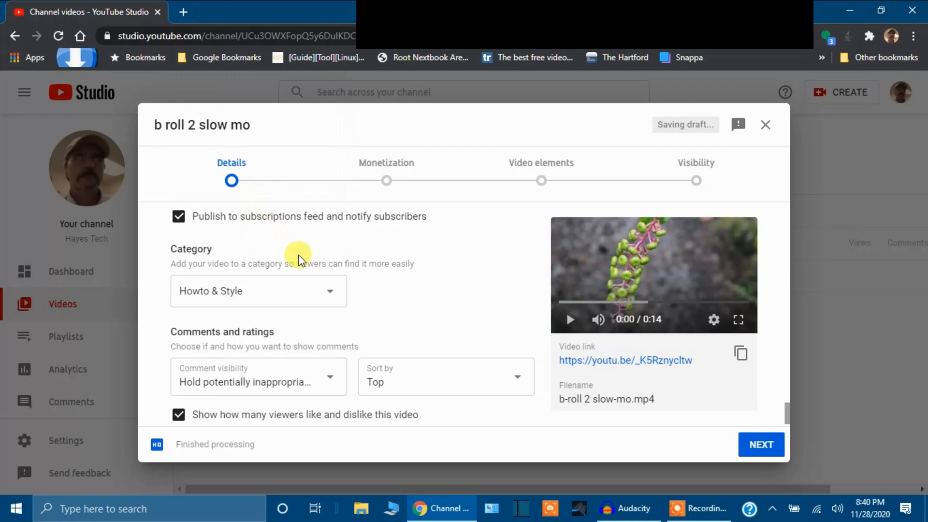
scroll(325, 341, "down", 1)
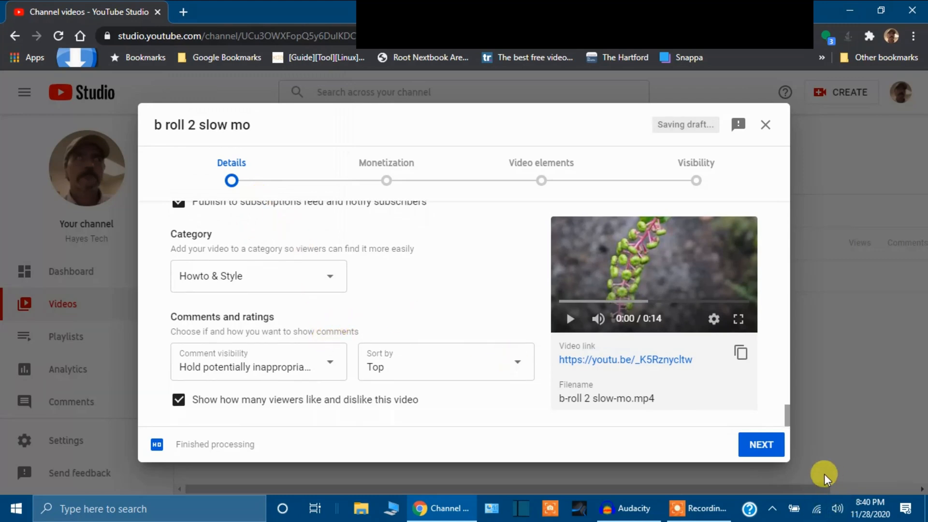
- Continue to the Monetization stage, turn monetization on for the video and go to the ad types
left_click(755, 450)
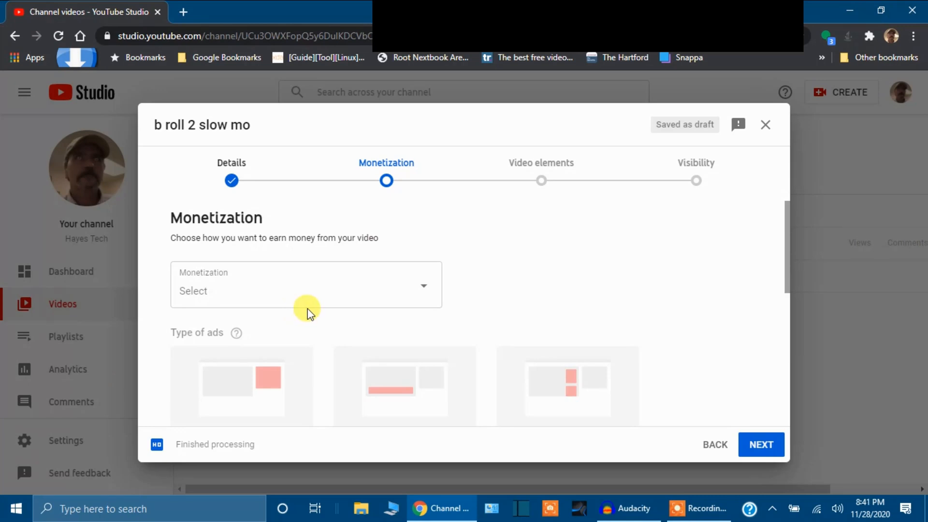
left_click(424, 290)
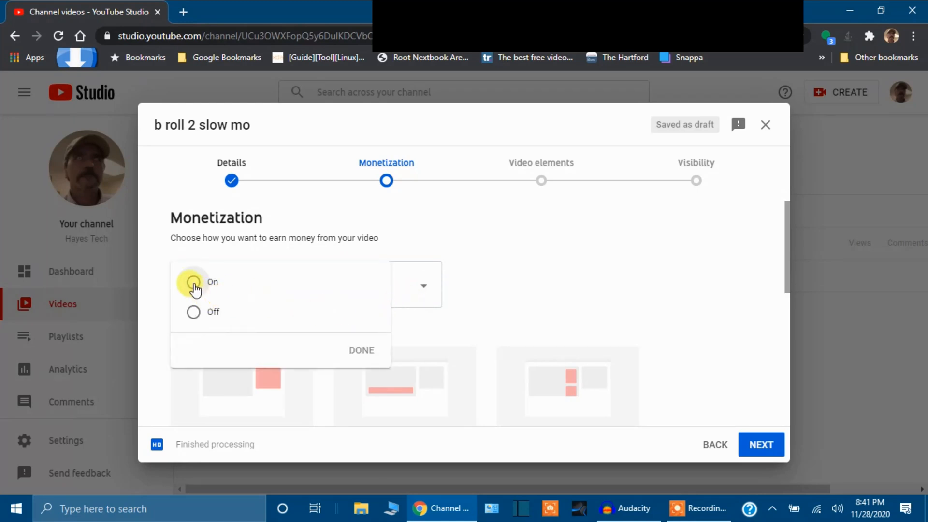
left_click(360, 352)
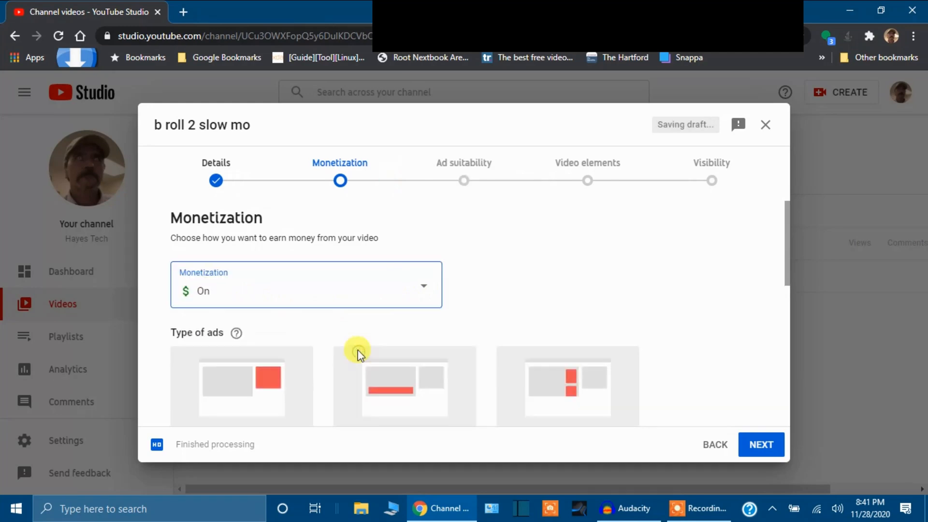
scroll(415, 321, "down", 4)
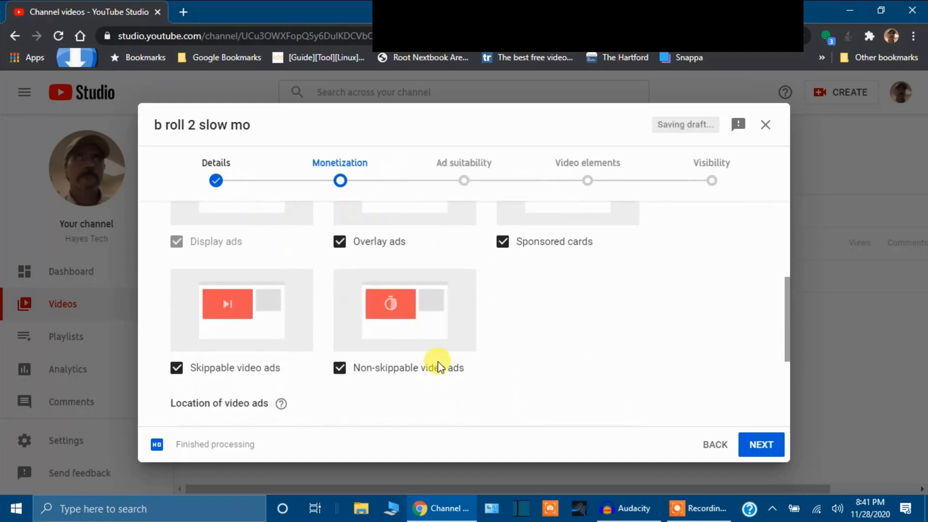
- Check the remaining ad types and the video ad locations, and continue to the Ad suitability stage
scroll(394, 370, "down", 4)
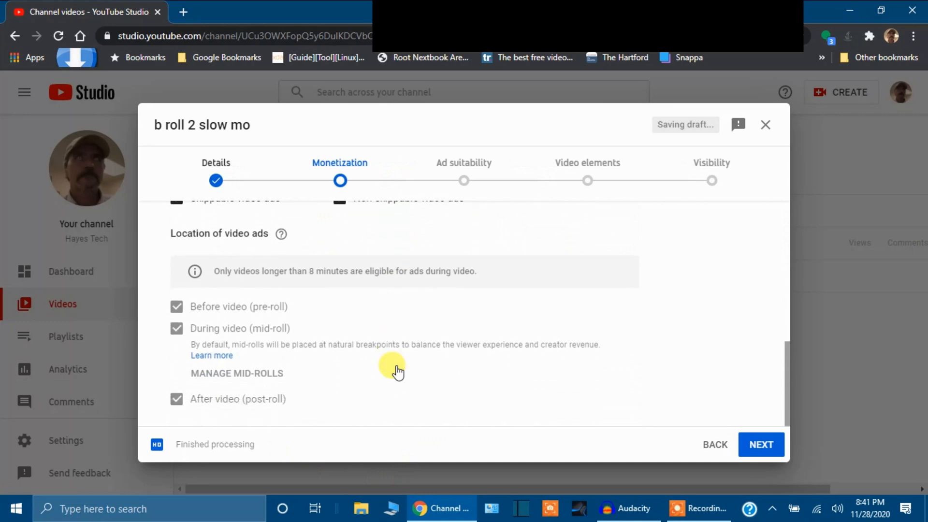
left_click(760, 445)
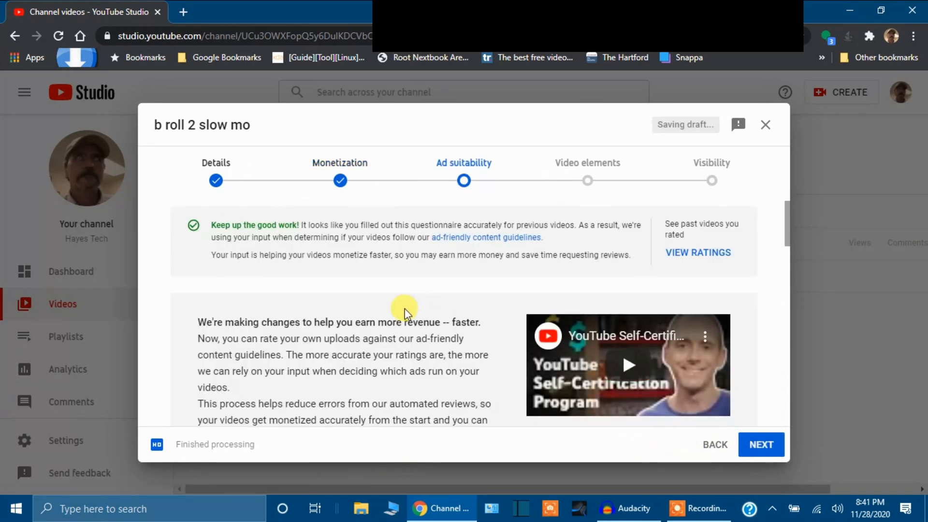
- Review the Ad suitability questionnaire, from inappropriate language through sensitive issues and the "None of the above" option
scroll(404, 309, "down", 5)
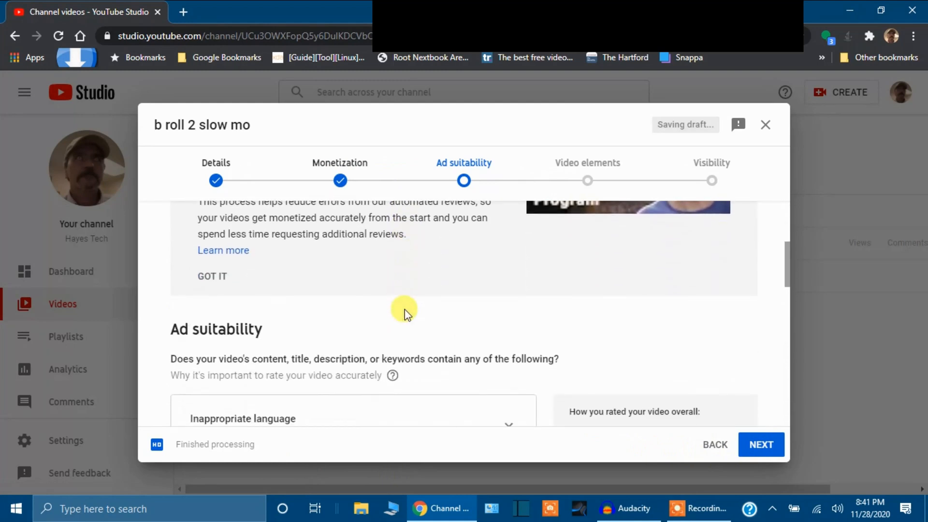
scroll(404, 309, "down", 4)
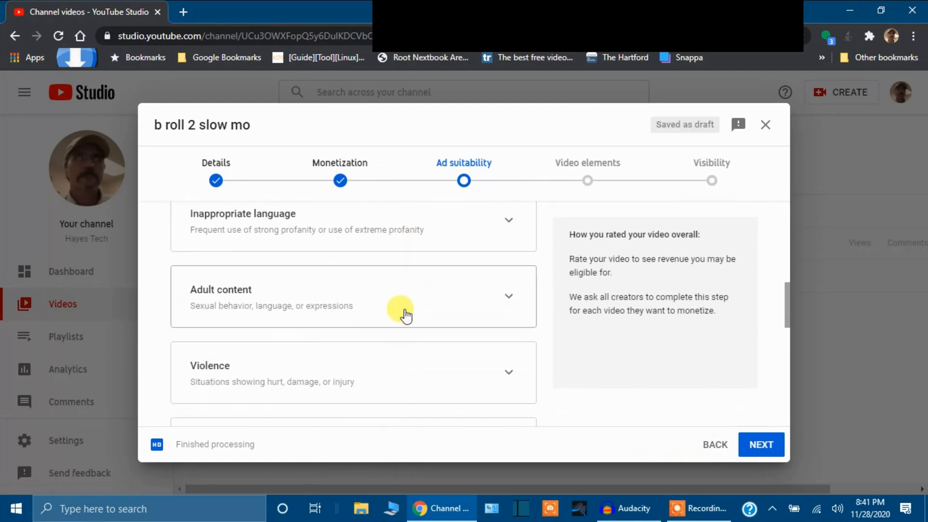
scroll(405, 315, "up", 2)
scroll(405, 315, "down", 2)
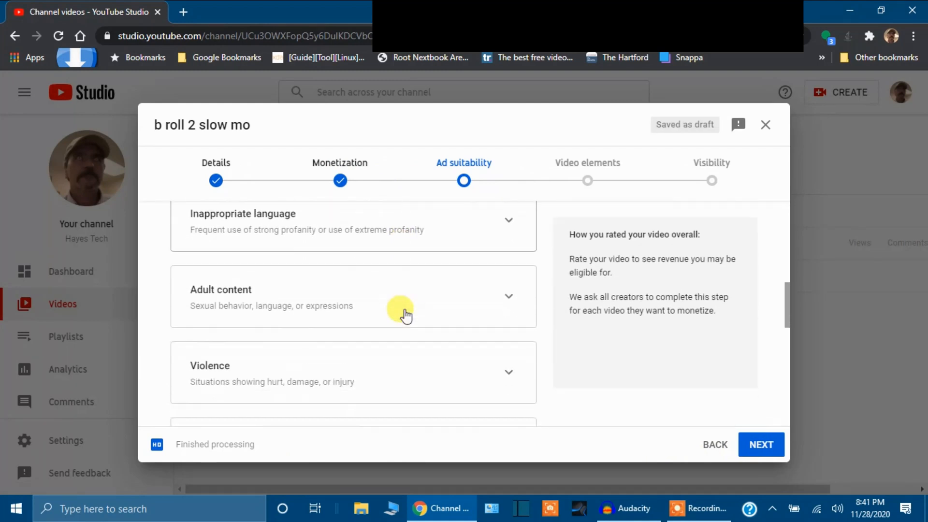
scroll(405, 315, "down", 3)
scroll(405, 315, "down", 1)
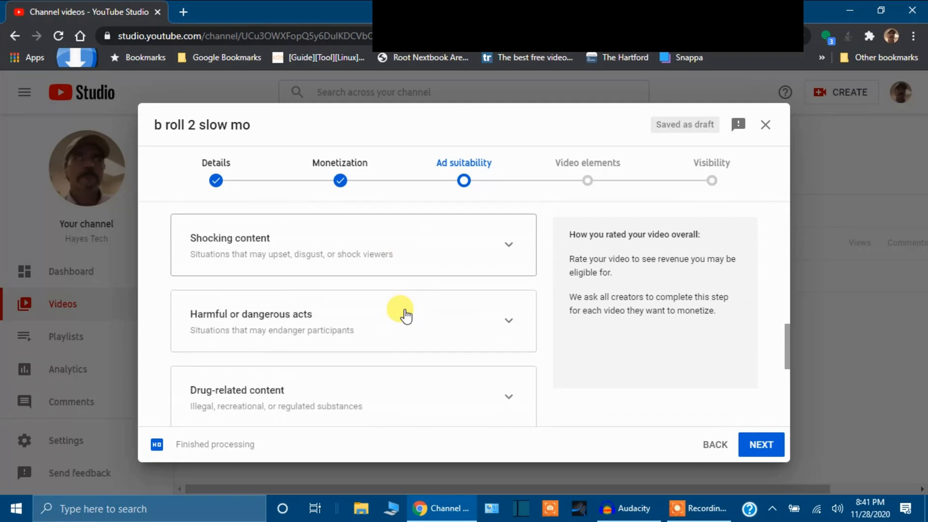
scroll(405, 315, "down", 1)
scroll(405, 315, "down", 1)
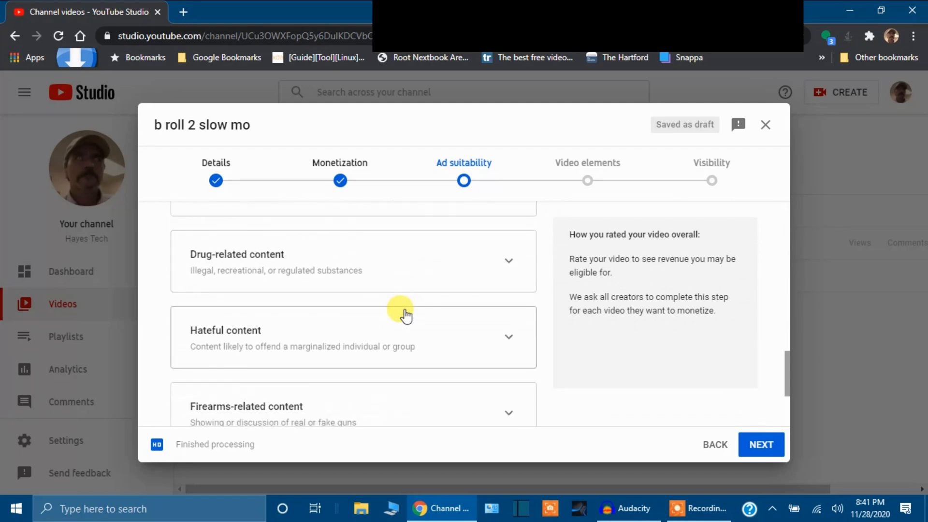
scroll(405, 315, "down", 3)
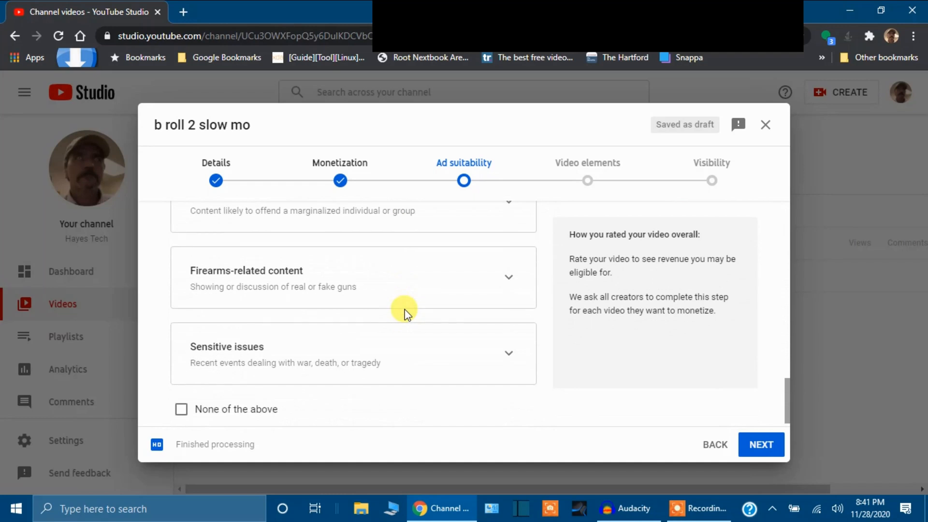
scroll(405, 316, "down", 1)
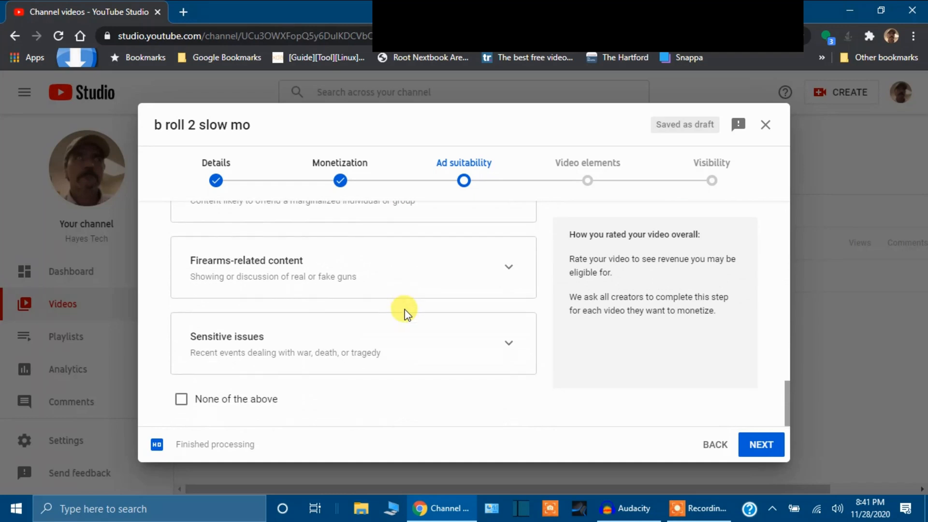
scroll(405, 315, "up", 9)
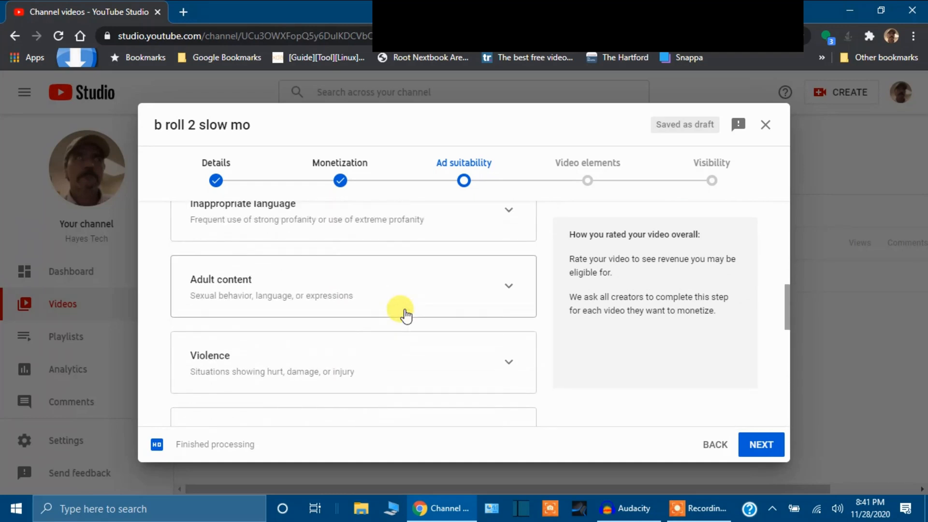
scroll(405, 314, "up", 4)
scroll(405, 311, "down", 3)
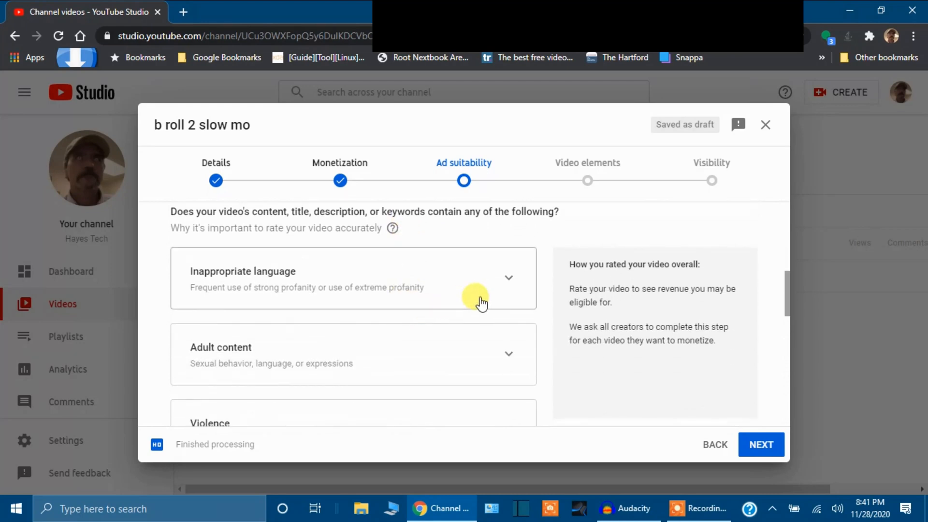
- Rate the video's inappropriate language as light profanity and continue past Video elements, without adding any, to the Visibility stage
left_click(507, 285)
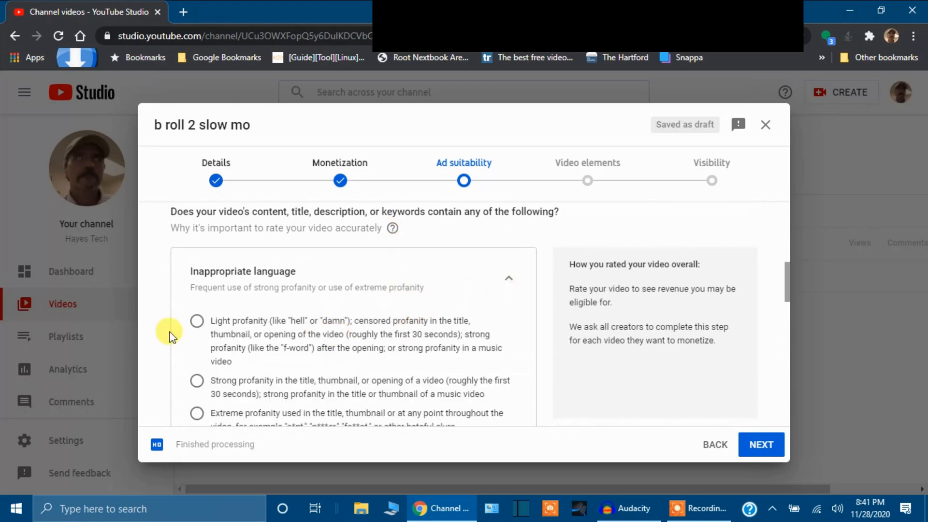
left_click(197, 322)
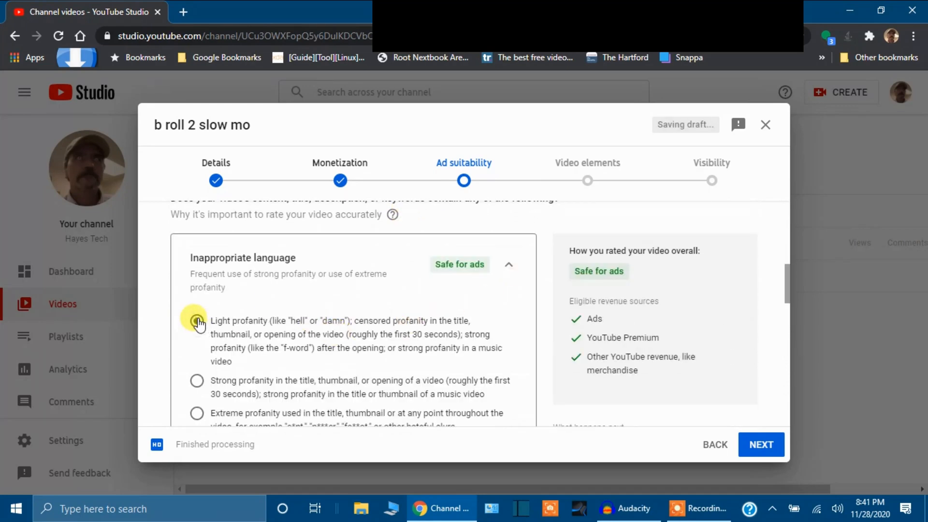
left_click(754, 446)
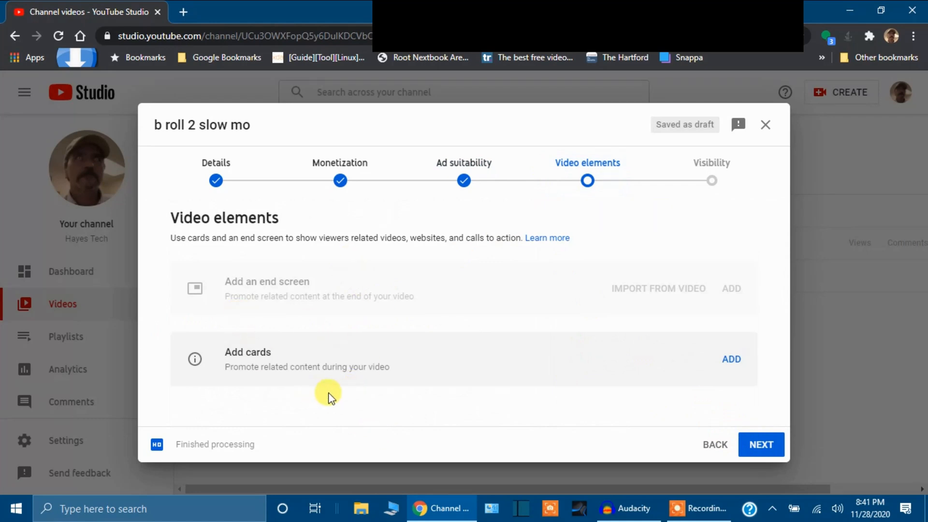
left_click(759, 446)
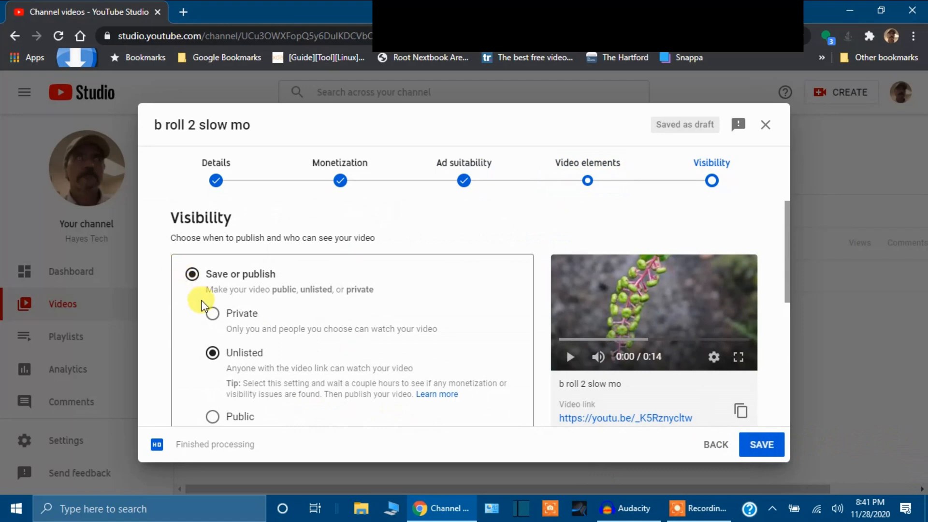
- Review the save or publish options, the Schedule option and the pre-publish checks for the video's visibility
scroll(202, 304, "down", 3)
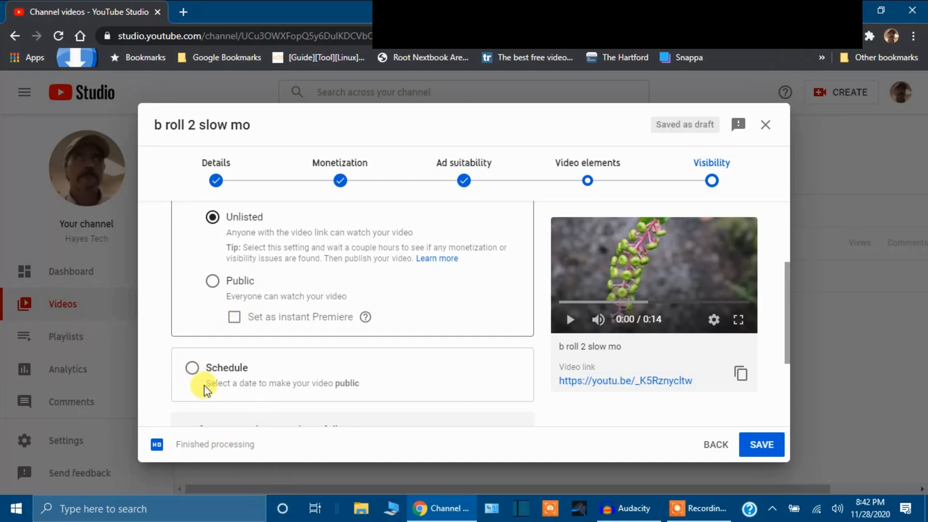
scroll(206, 387, "up", 1)
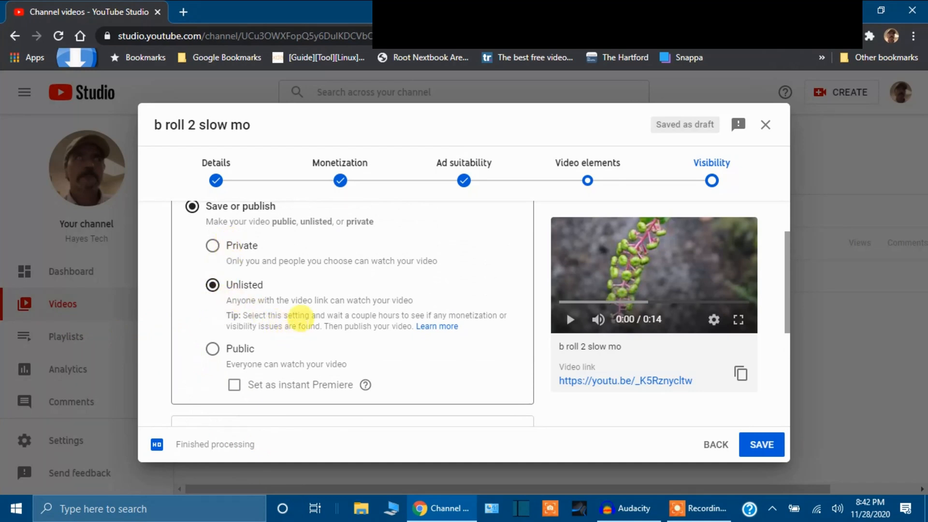
scroll(302, 316, "down", 2)
scroll(309, 329, "down", 1)
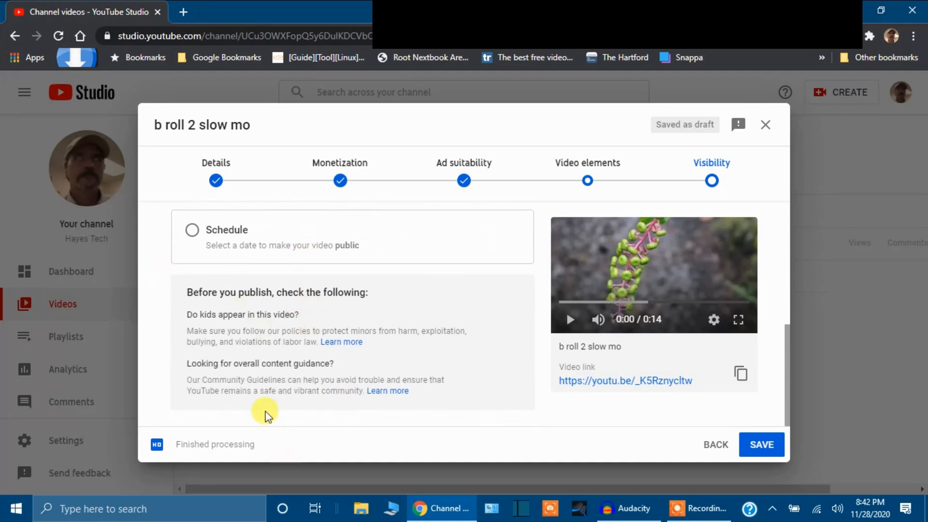
scroll(261, 368, "up", 4)
scroll(281, 362, "down", 2)
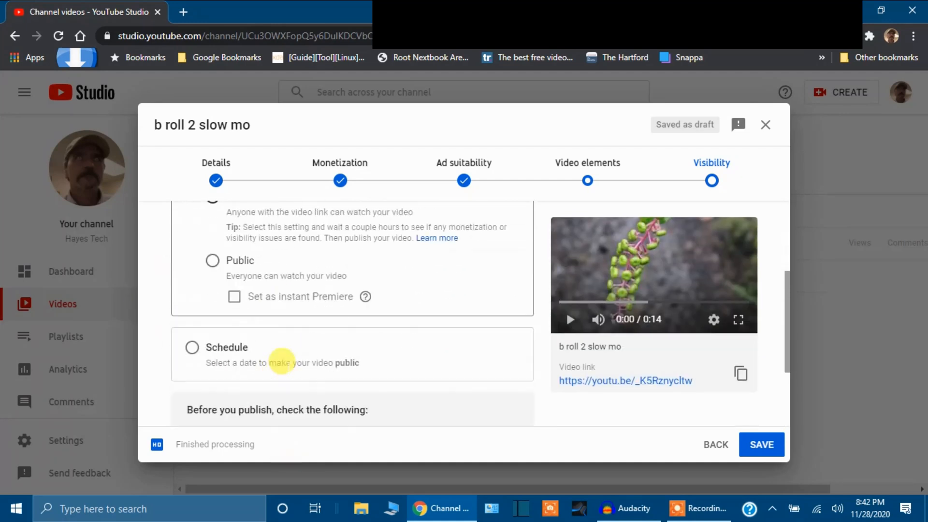
scroll(282, 362, "down", 1)
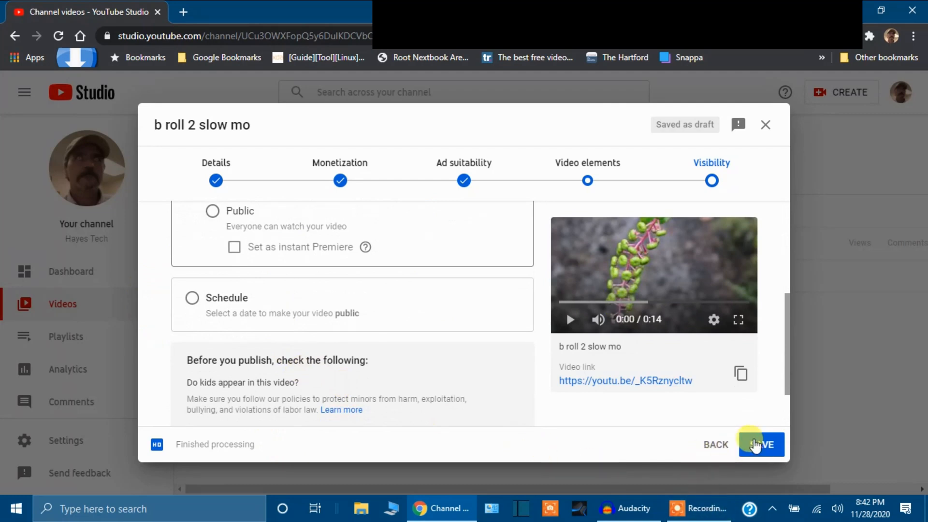
- Set the video's visibility to Private and save the video
scroll(321, 404, "up", 4)
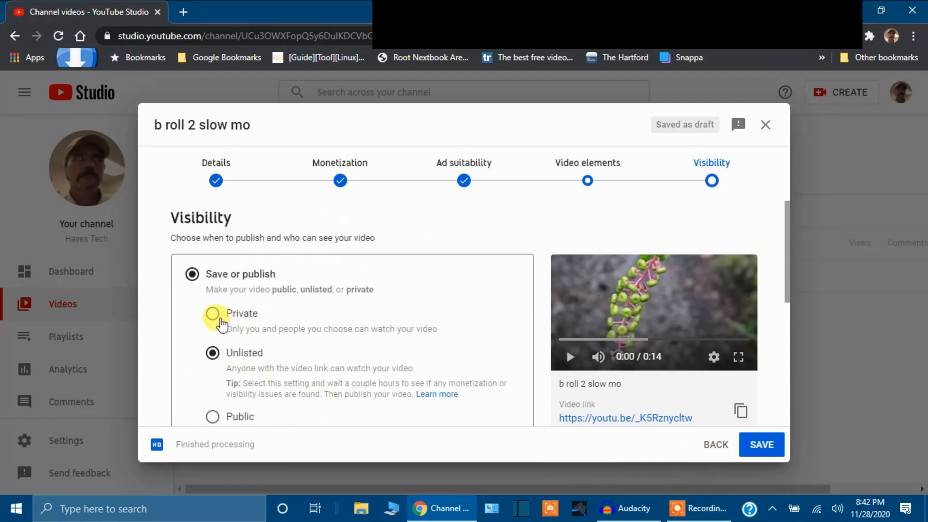
left_click(214, 315)
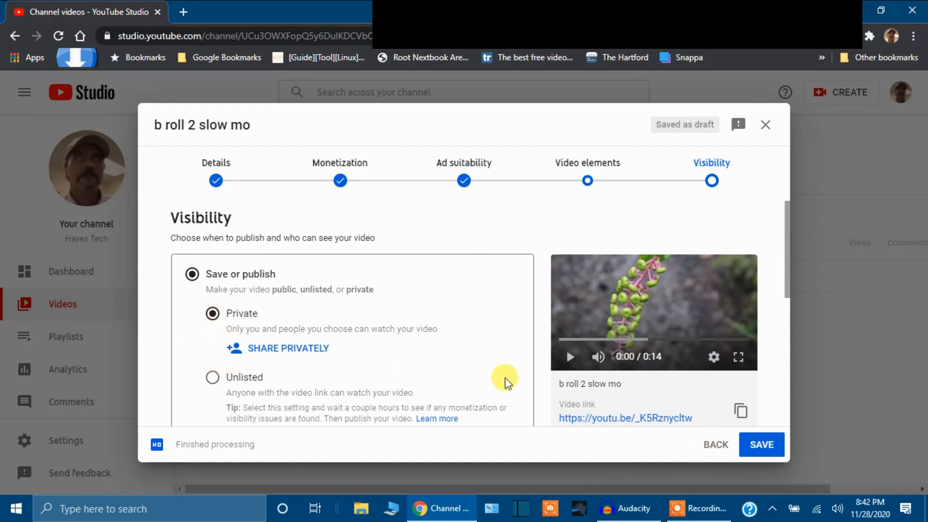
scroll(500, 380, "down", 4)
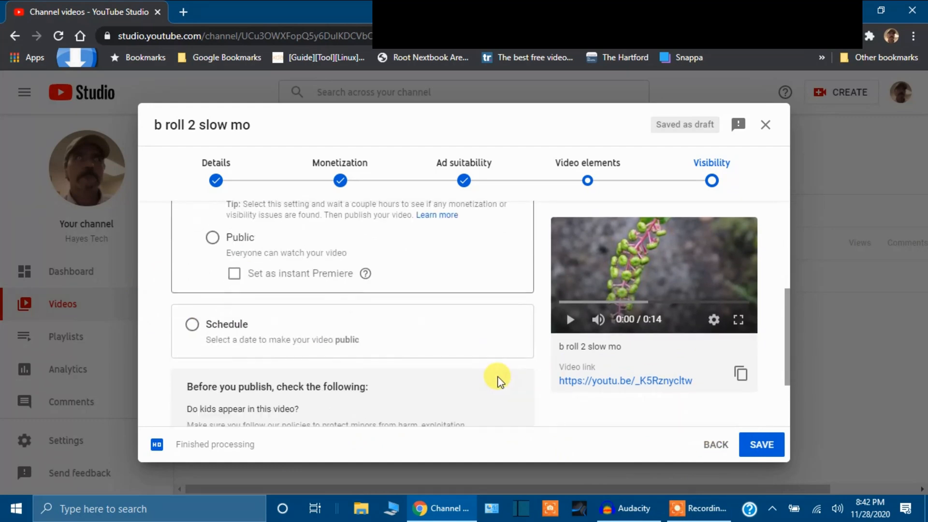
left_click(760, 448)
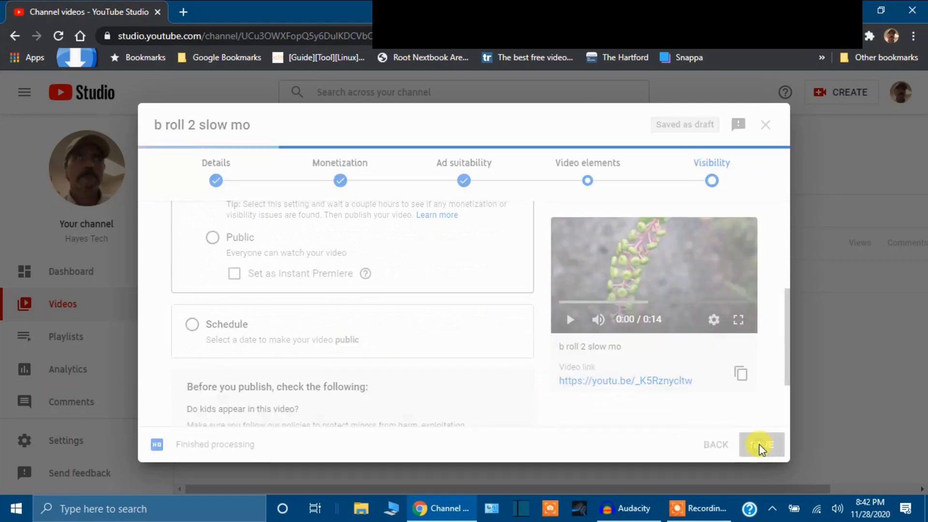